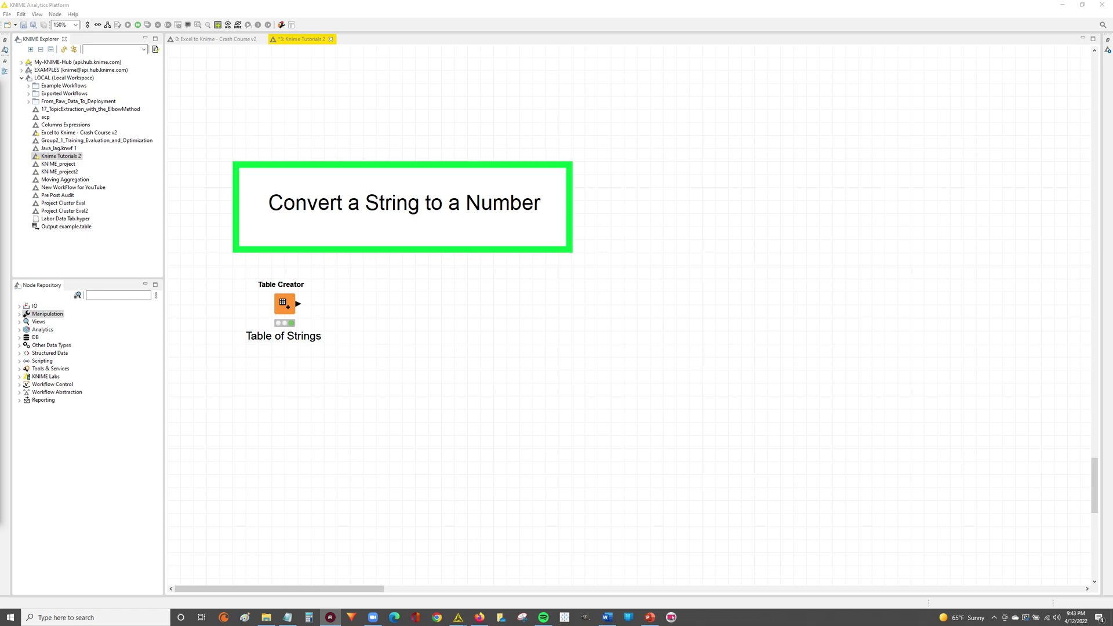
Step: Open the Table Creator's manually created table and select the Group and Weight values
right_click(282, 302)
left_click(323, 502)
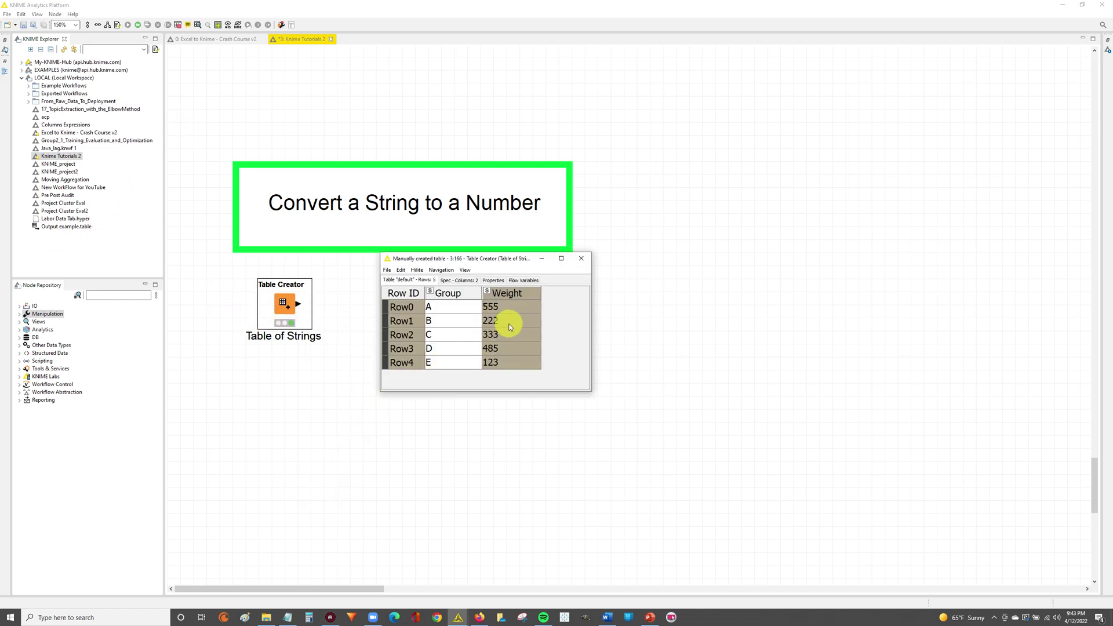
left_click_drag(452, 308, 443, 362)
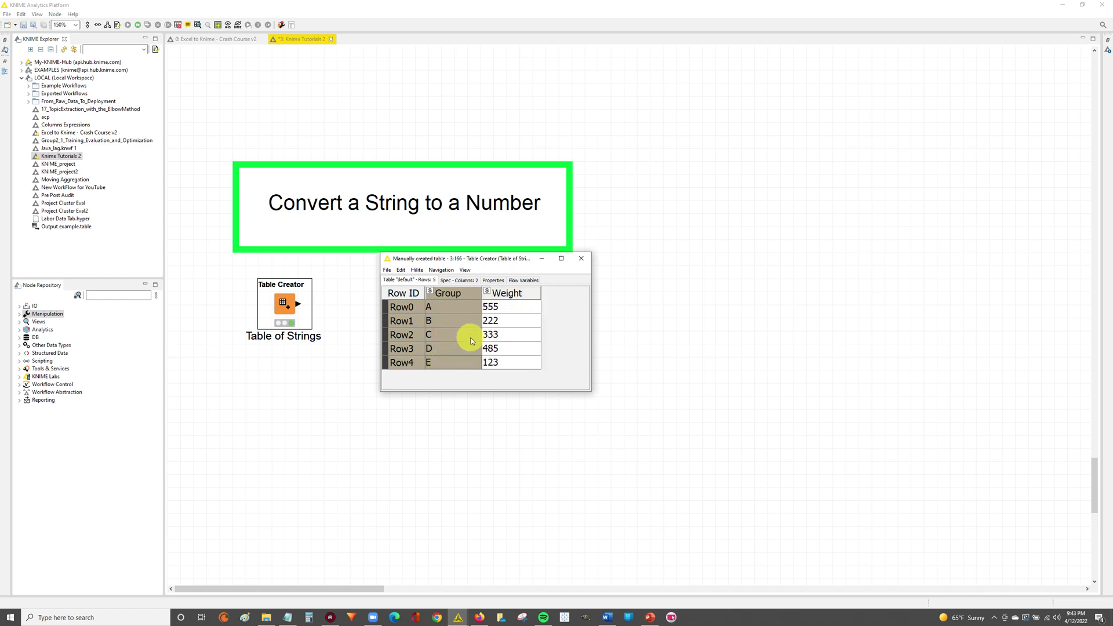
left_click(516, 307)
left_click_drag(516, 308, 516, 369)
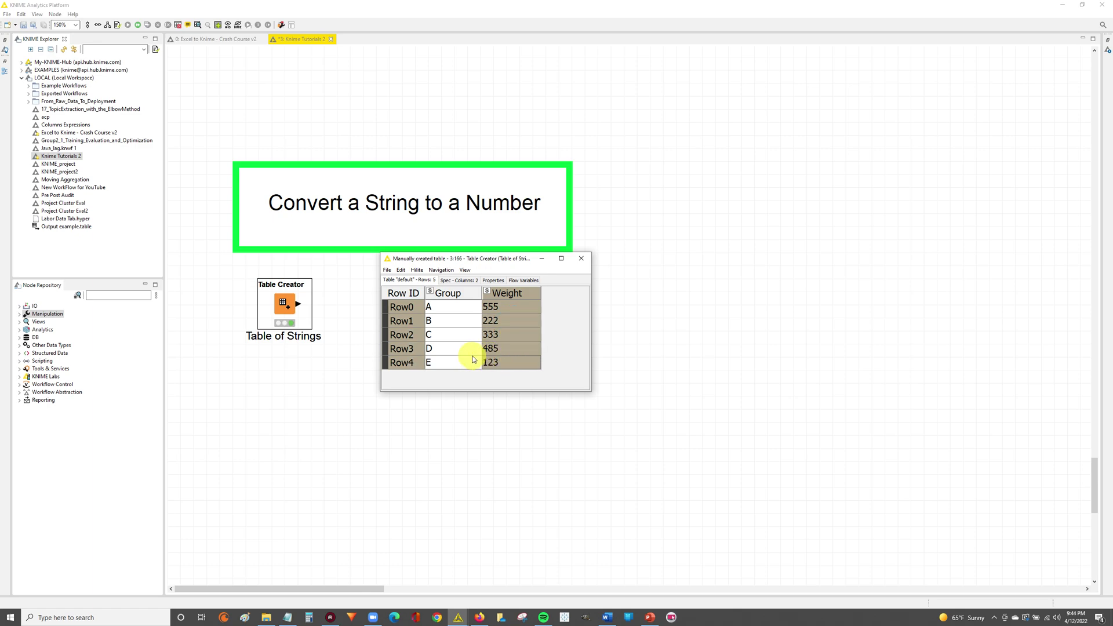
left_click(496, 312)
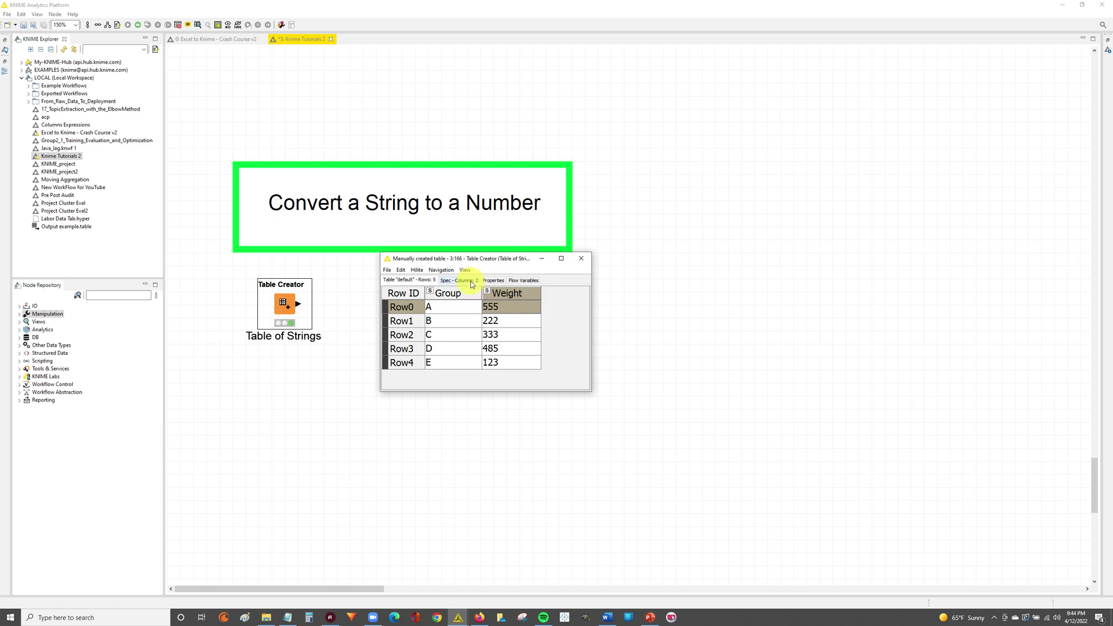
Step: Check in Spec - Columns that Group and Weight are String, then return to the Table view
left_click(462, 280)
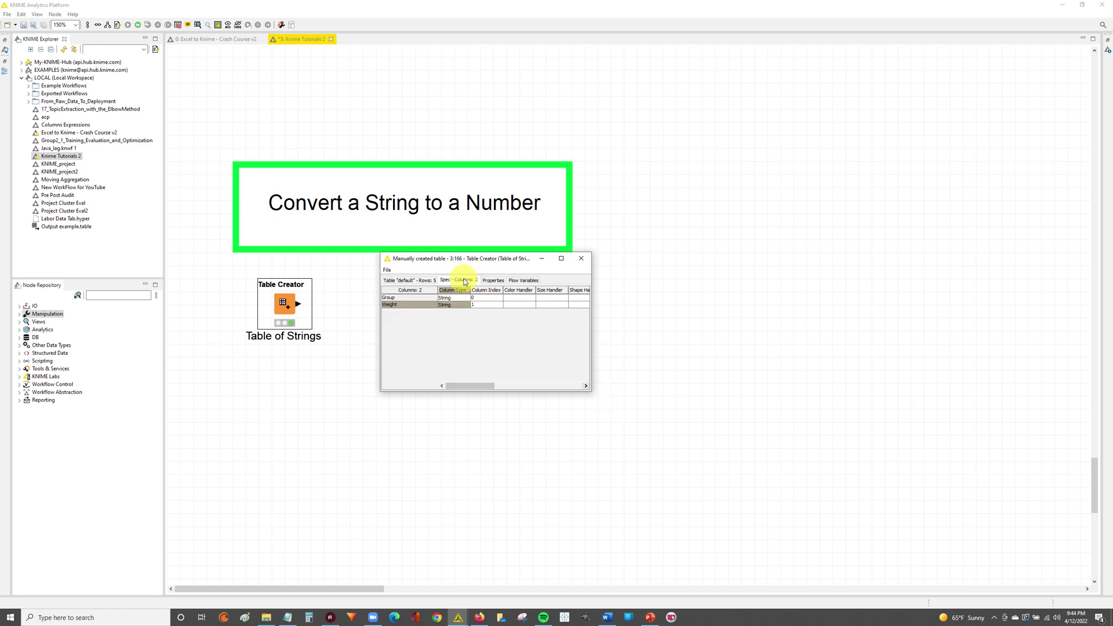
left_click_drag(587, 391, 763, 384)
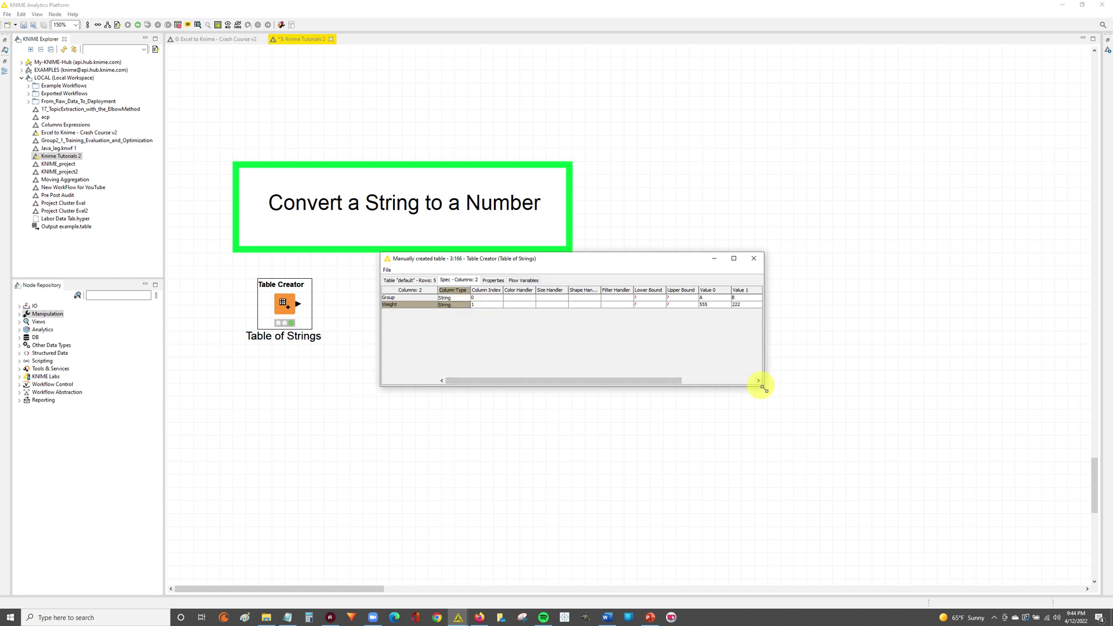
left_click_drag(762, 385, 542, 380)
left_click(414, 281)
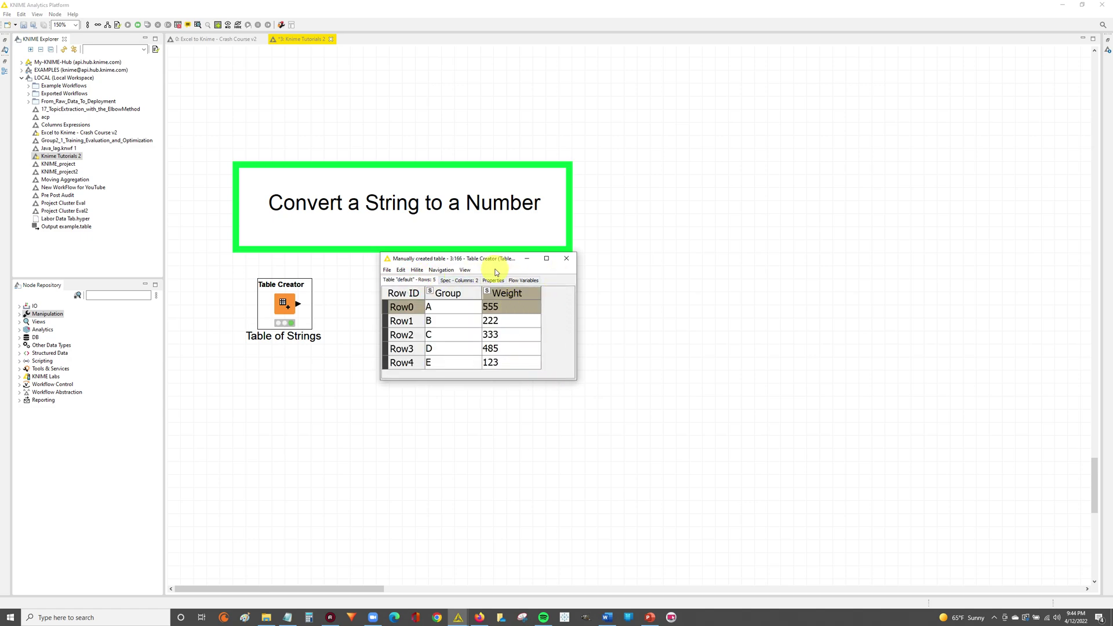
Step: Search 'string to' in the Node Repository, place a String To Number node, then delete it
left_click_drag(493, 261, 494, 268)
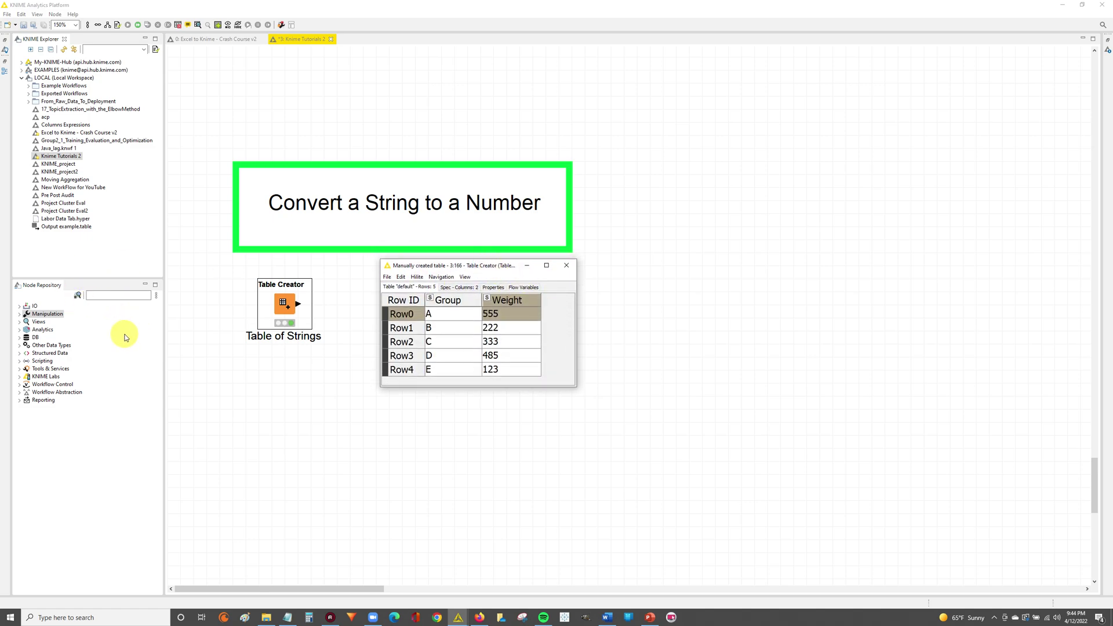
left_click(107, 292)
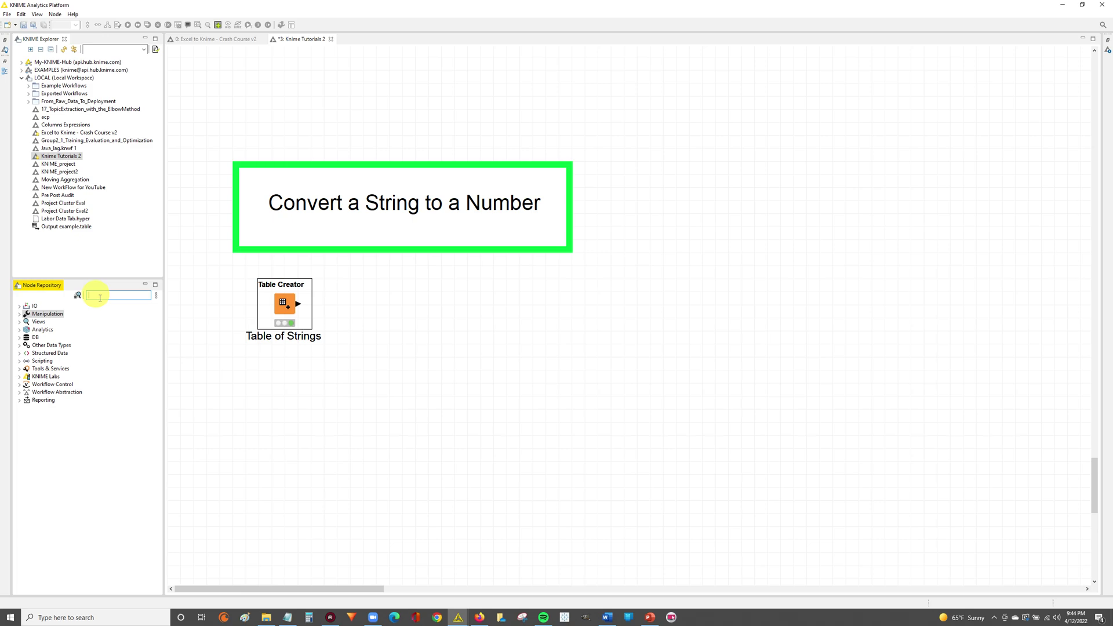
type("string to")
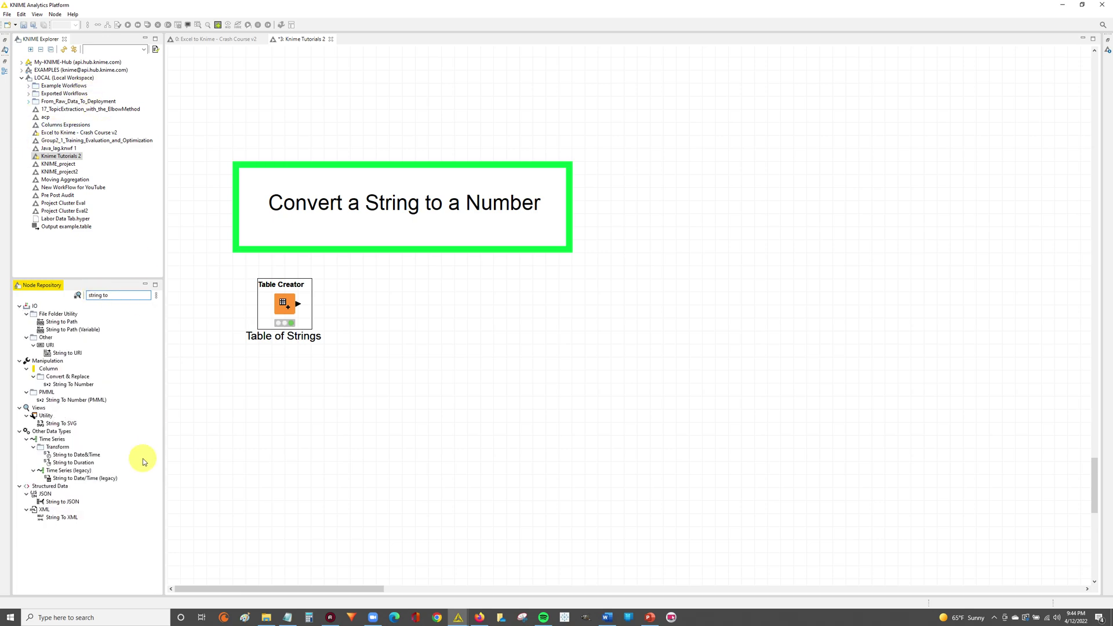
left_click(73, 385)
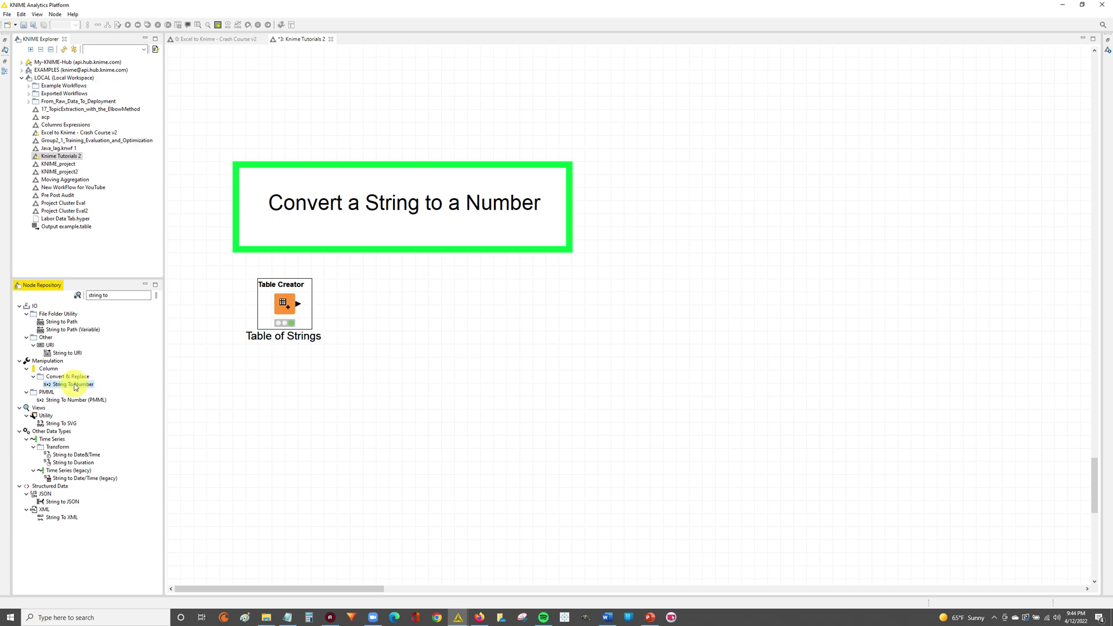
left_click_drag(75, 389, 406, 303)
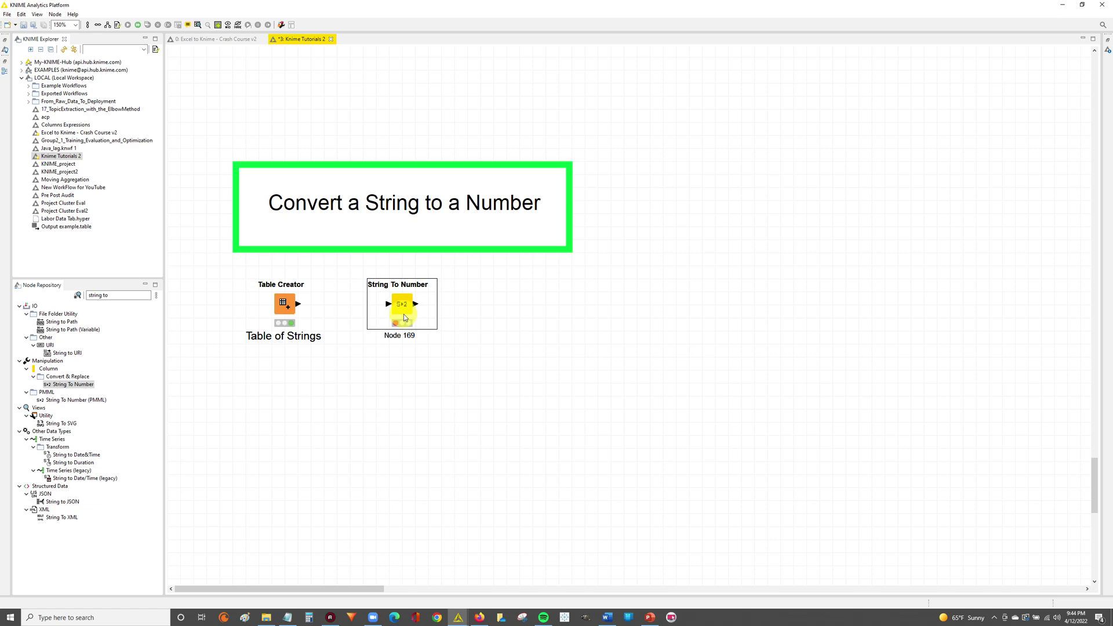
key("Delete")
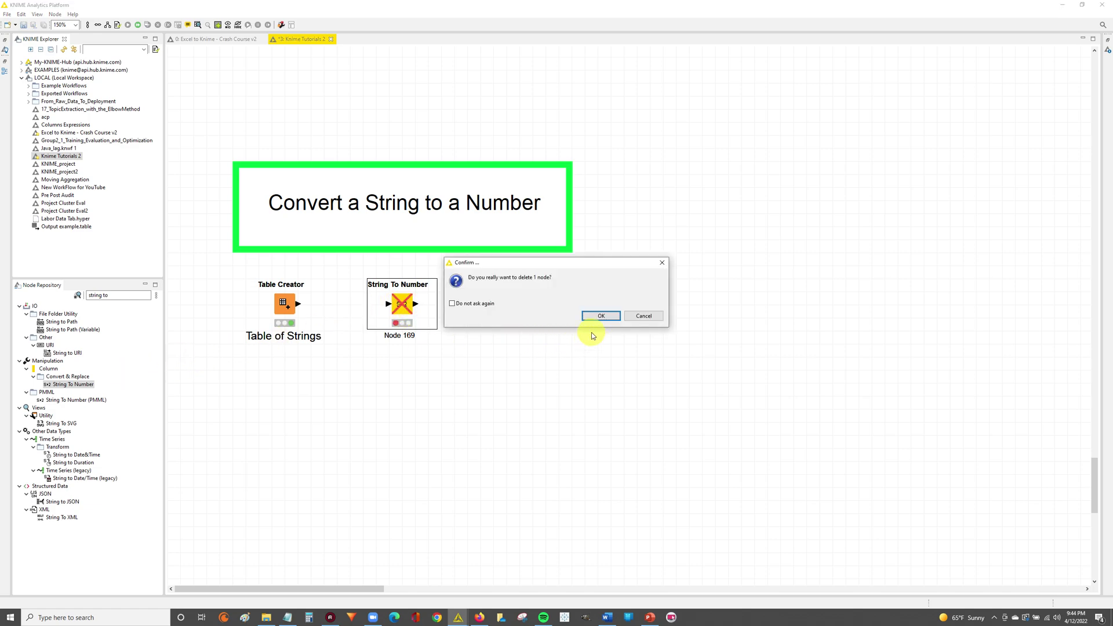
left_click(597, 317)
Step: Add a String To Number node connected to Table Creator, then delete it again
left_click(292, 322)
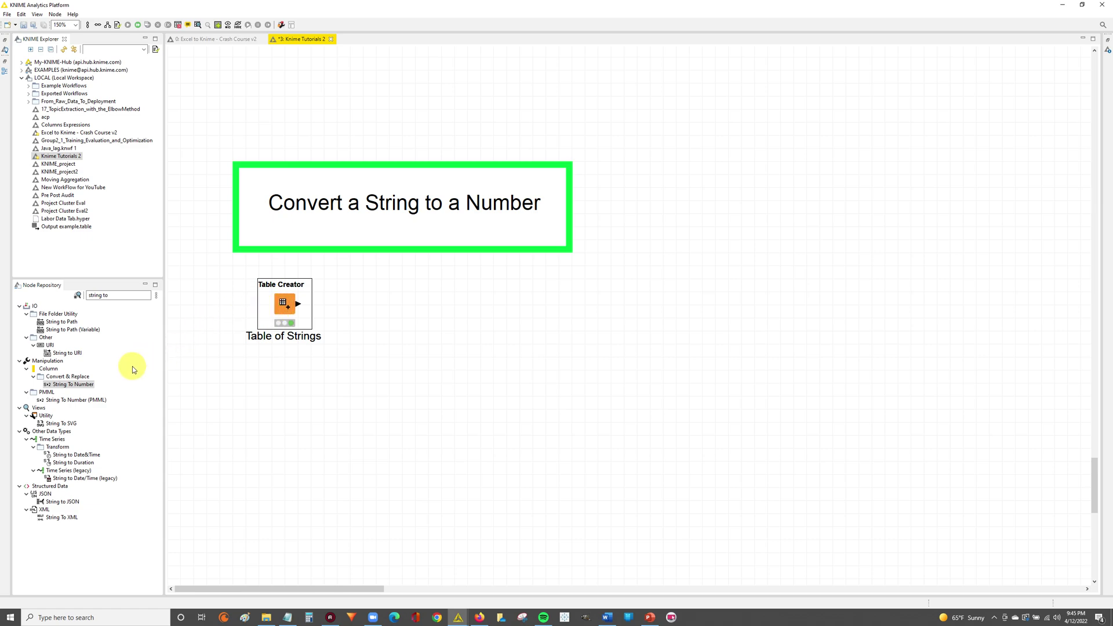
left_click(66, 387)
double_click(66, 386)
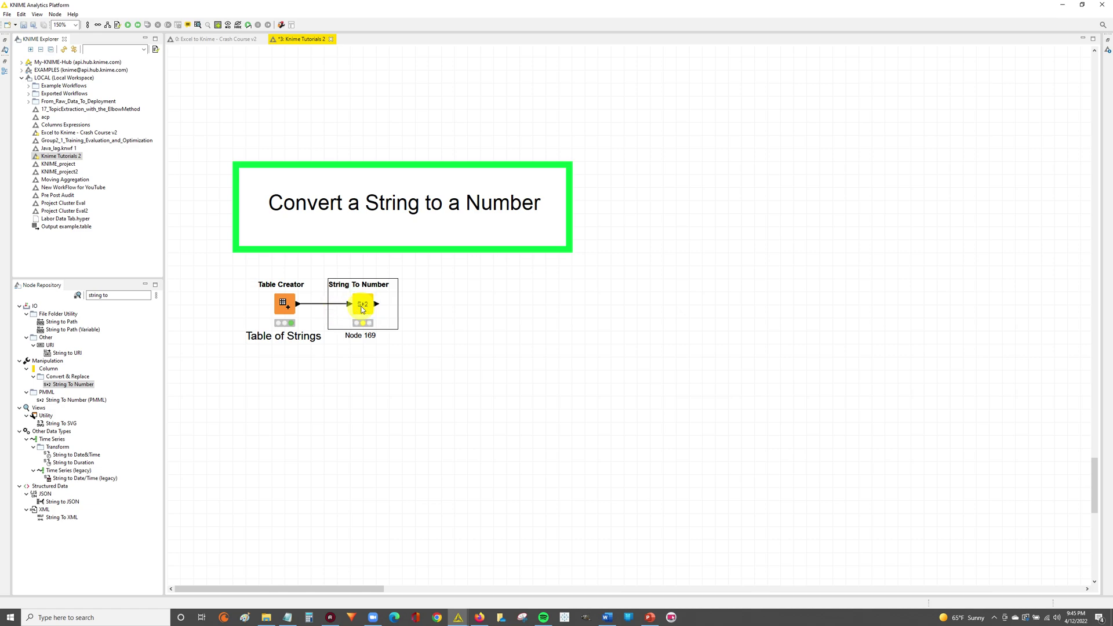
key("Delete")
left_click(599, 317)
Step: Place String To Number right of Table Creator and connect Table Creator's output to it
left_click(68, 386)
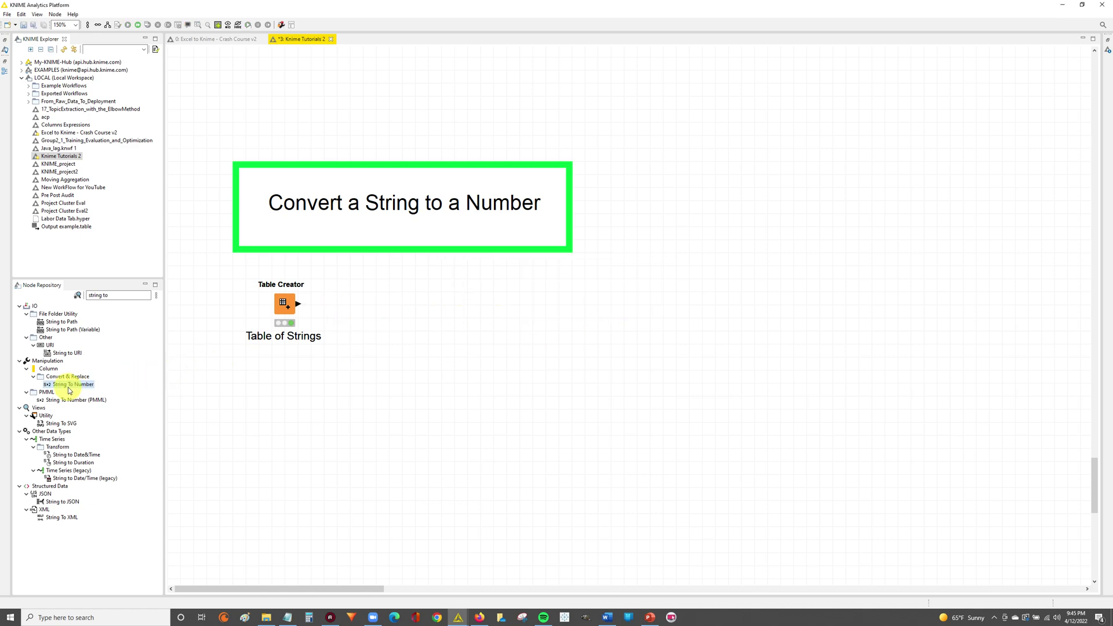
left_click_drag(69, 389, 377, 329)
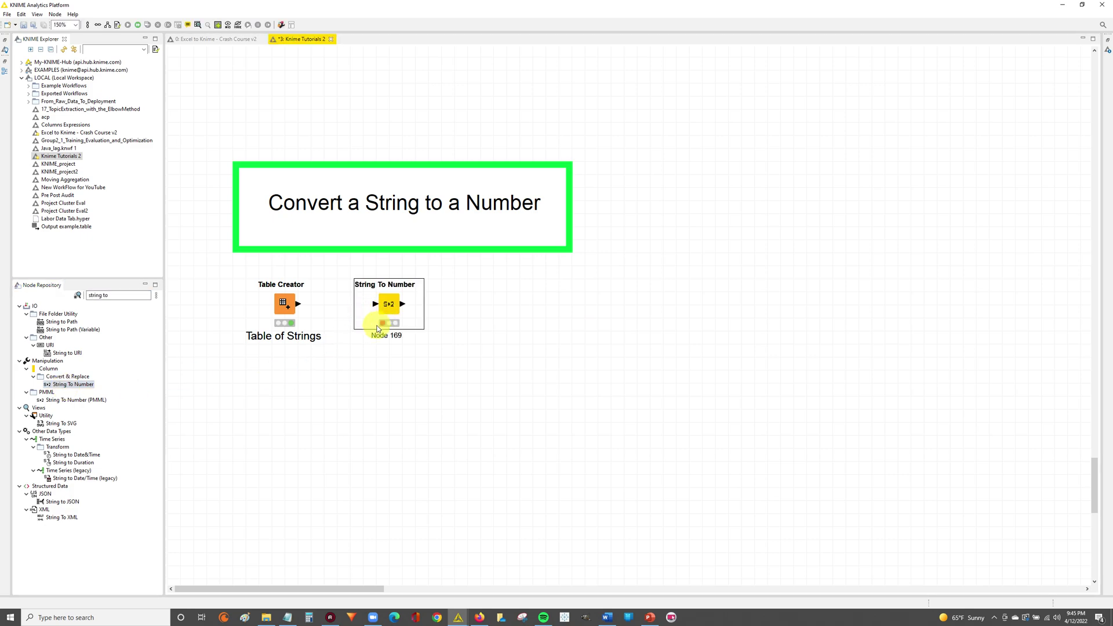
left_click(289, 310, "ctrl")
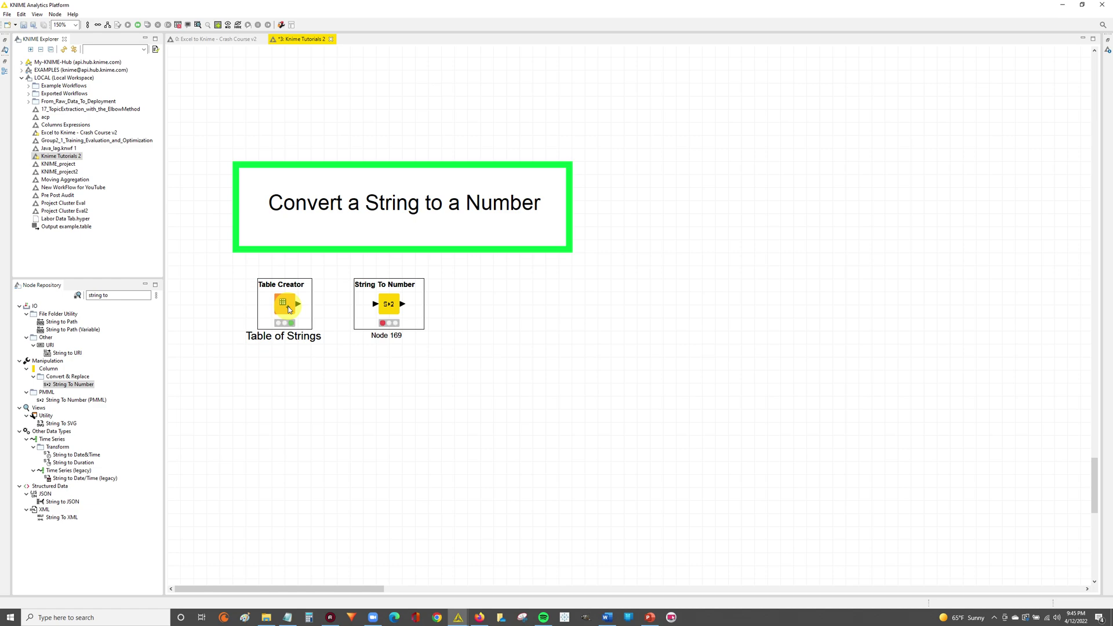
key("ctrl+l")
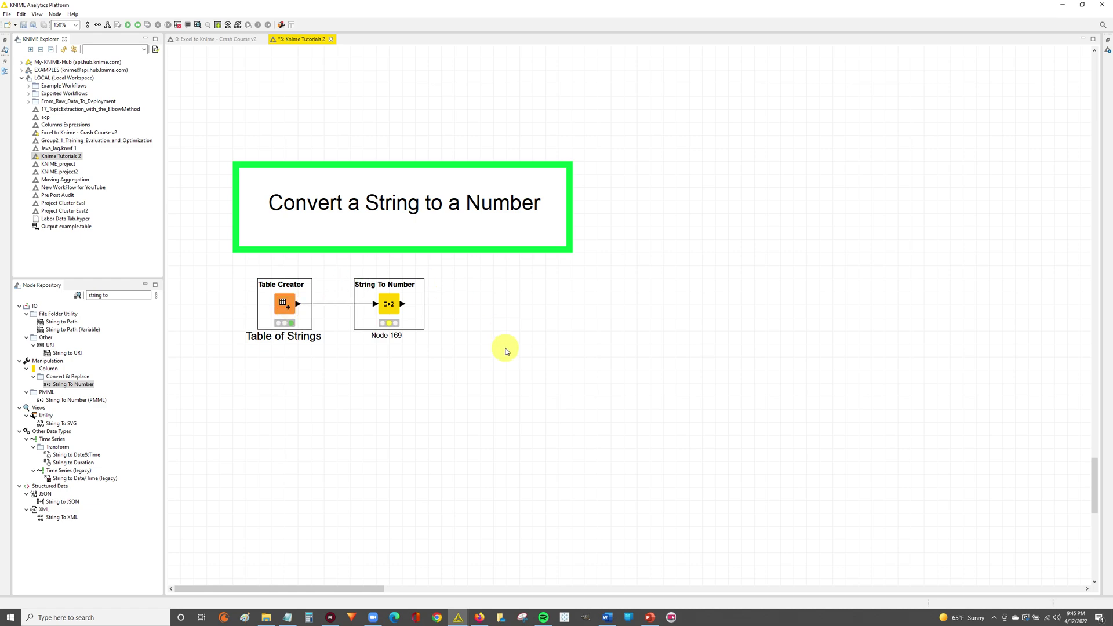
Step: Remove the 'Node 169' label under the String To Number node
double_click(386, 335)
key("Delete")
left_click(395, 385)
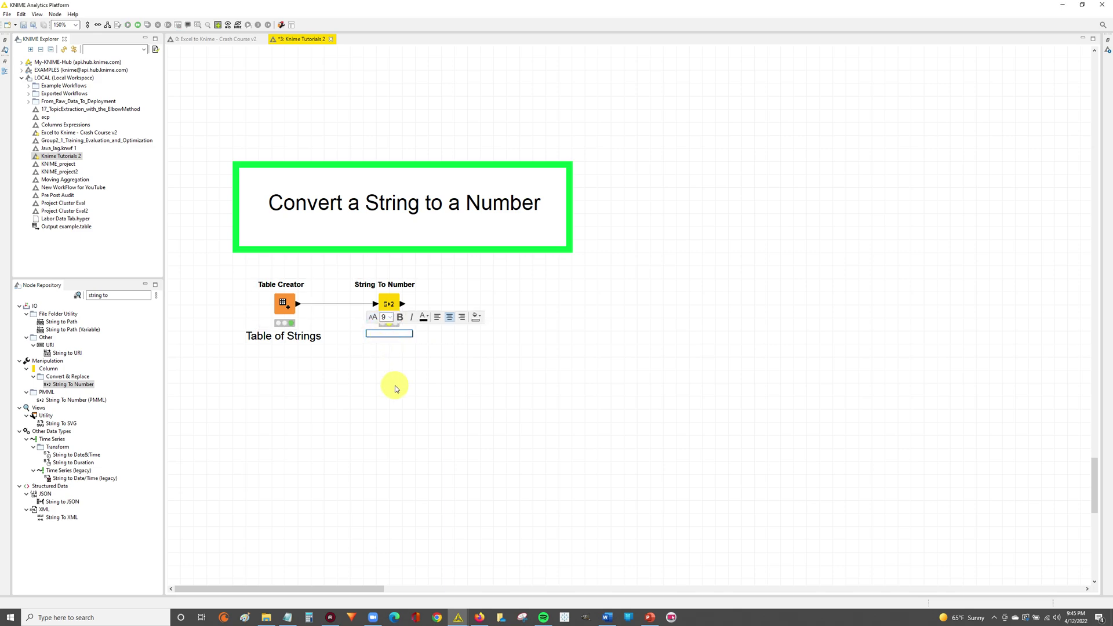
left_click(387, 329)
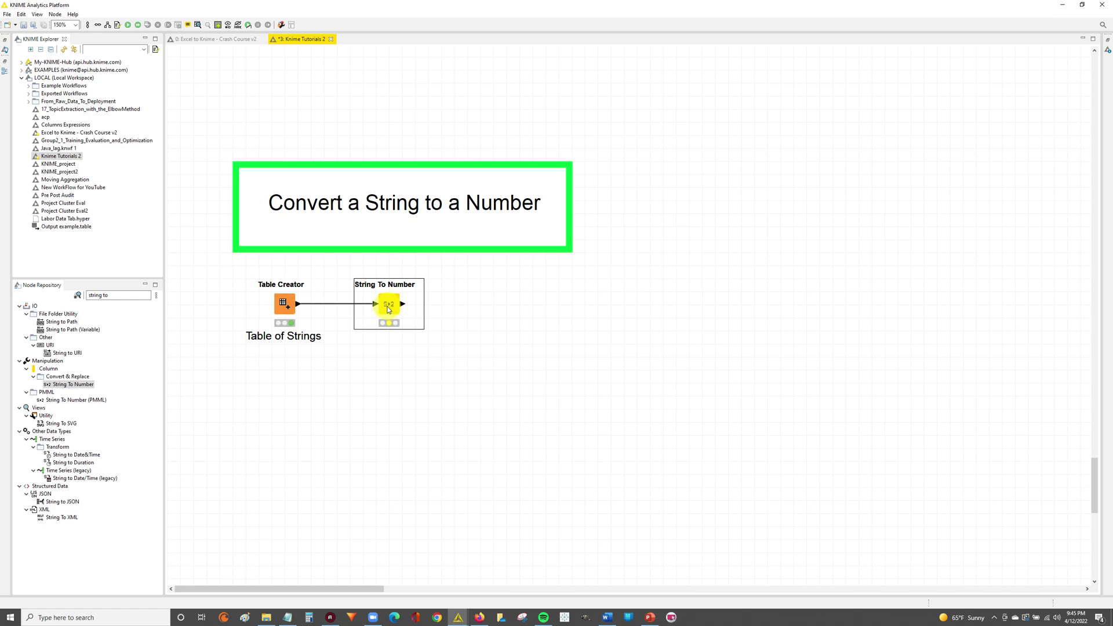
Step: In the String To Number configuration, exclude the Group column and keep Weight included
left_click(283, 306)
left_click(388, 306)
double_click(387, 305)
left_click_drag(522, 188, 402, 203)
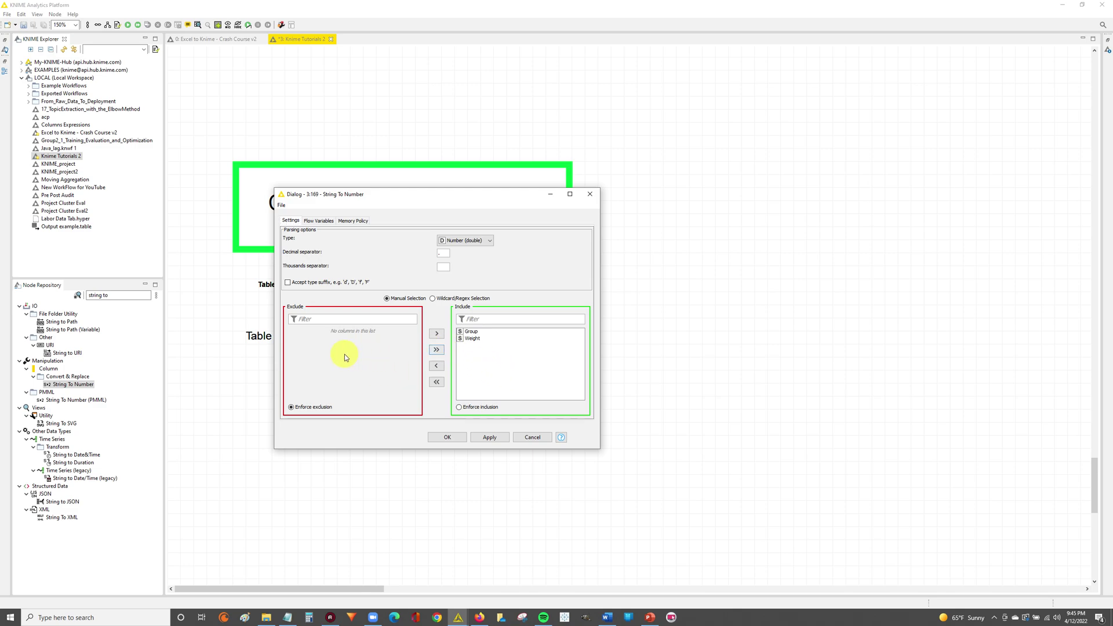
left_click(525, 364)
left_click(471, 332)
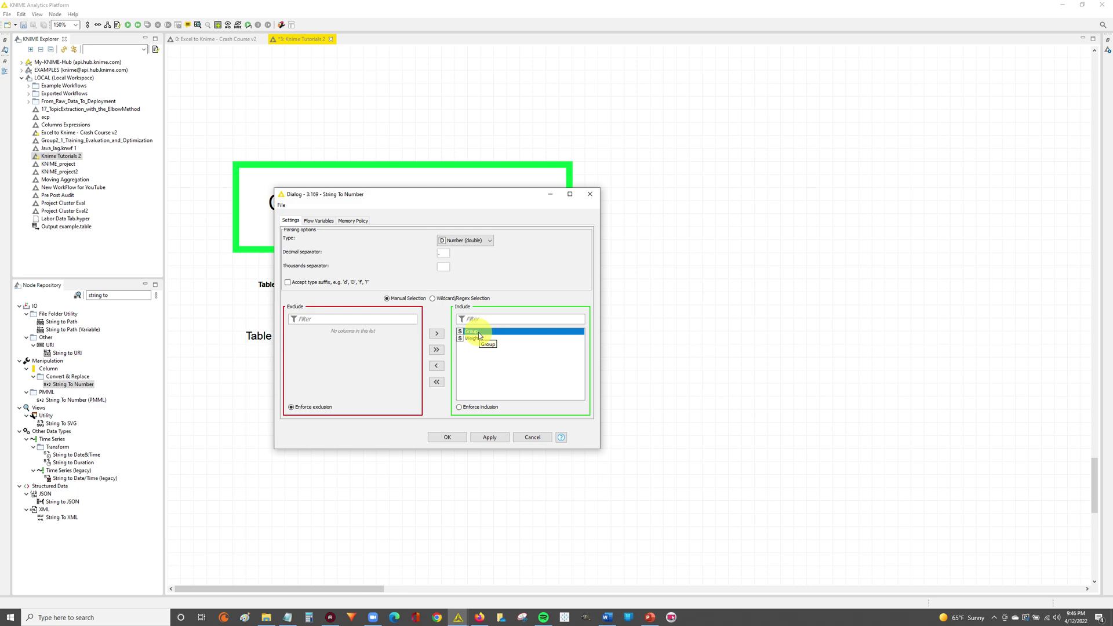
left_click(437, 367)
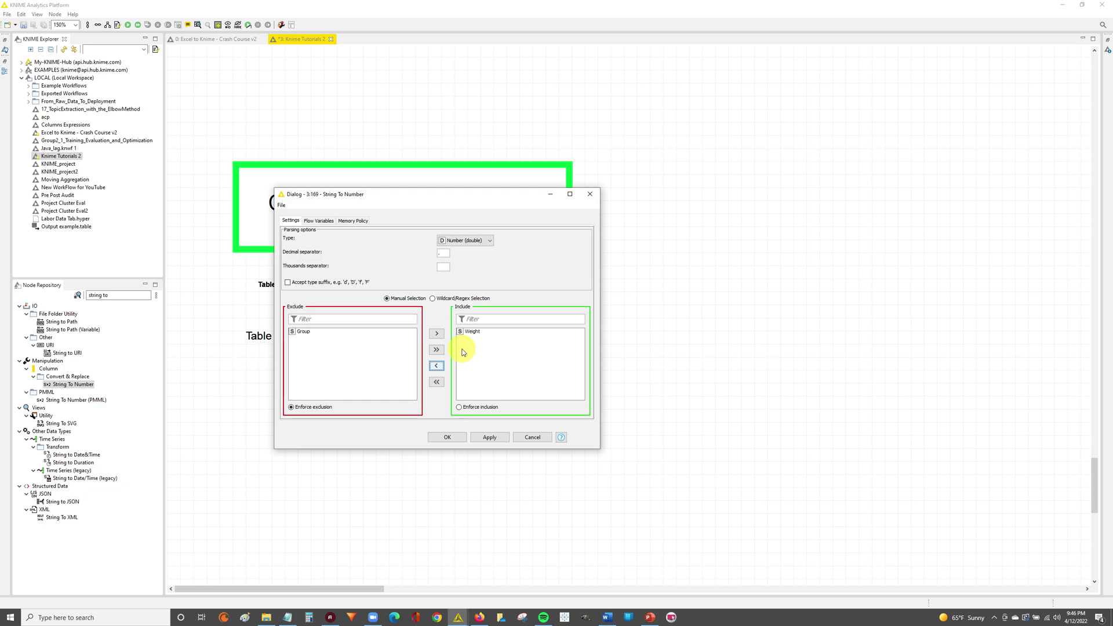
left_click(308, 335)
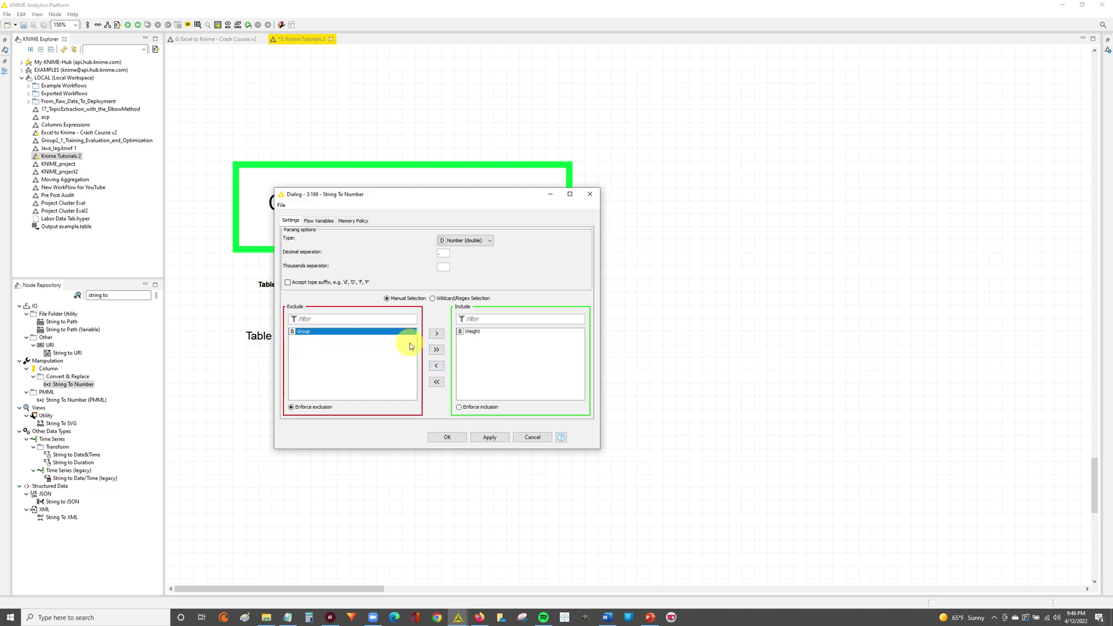
left_click(473, 333)
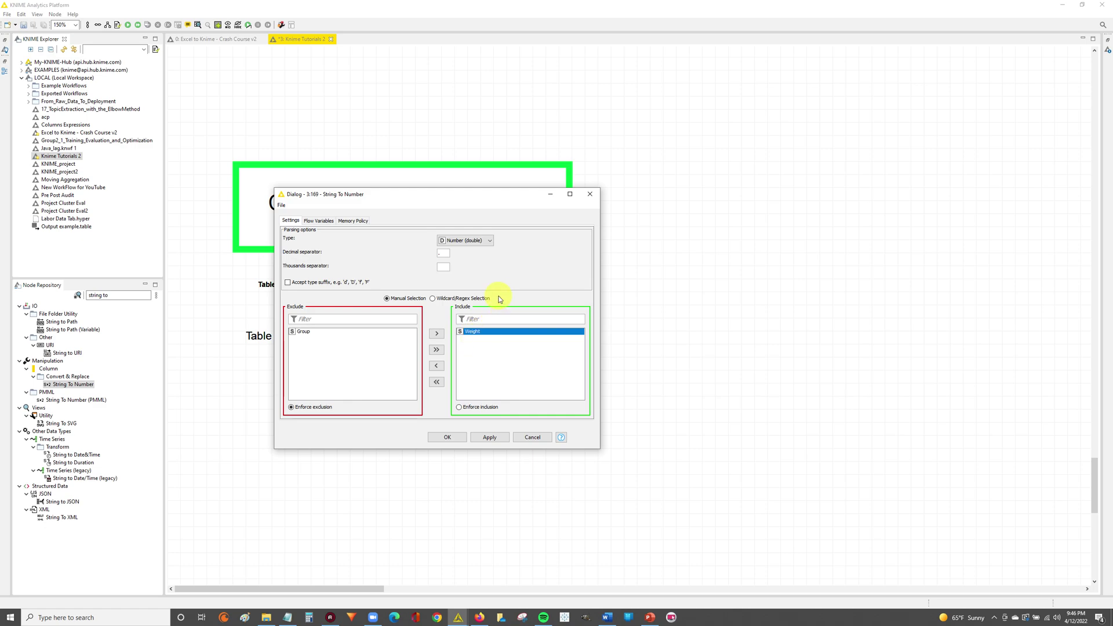
Step: Set the target type to Number (double), check the separators, then apply and confirm
left_click(481, 242)
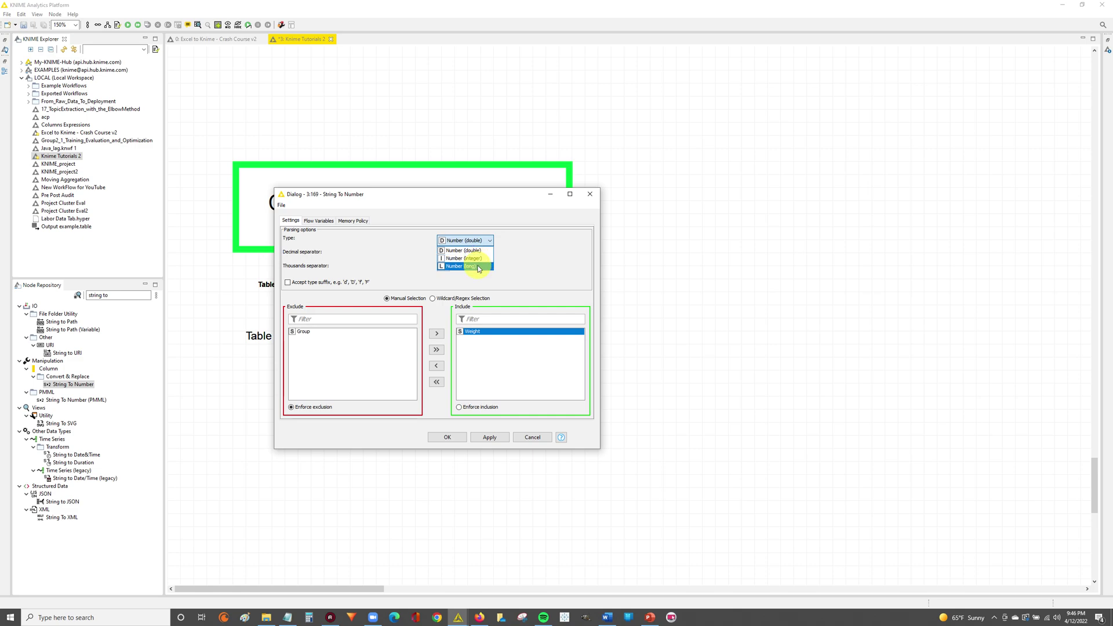
left_click(483, 250)
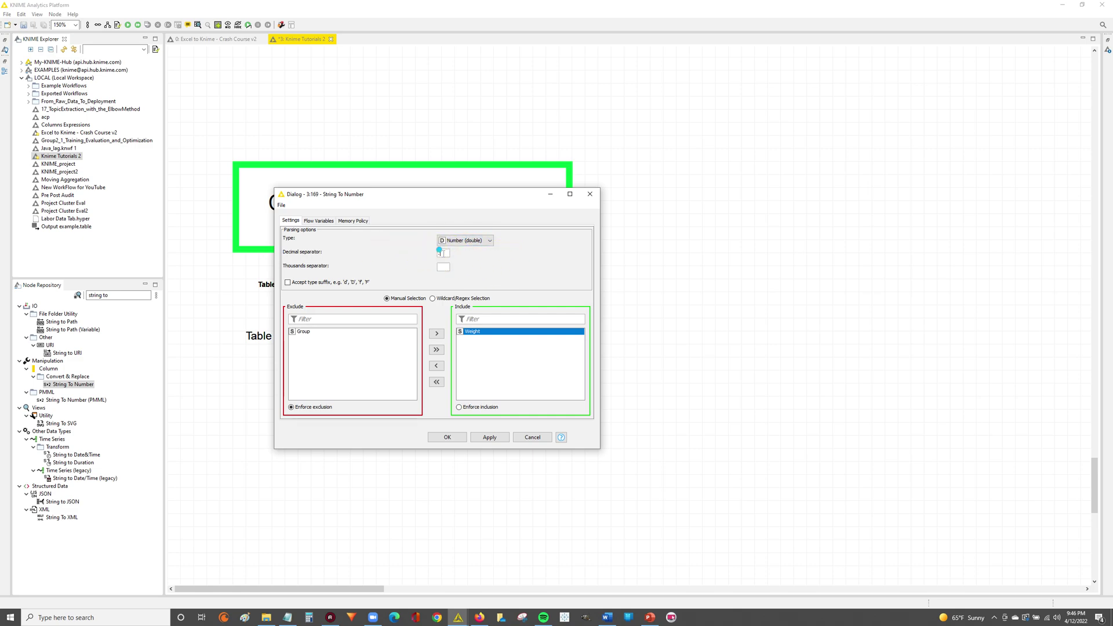
left_click(443, 267)
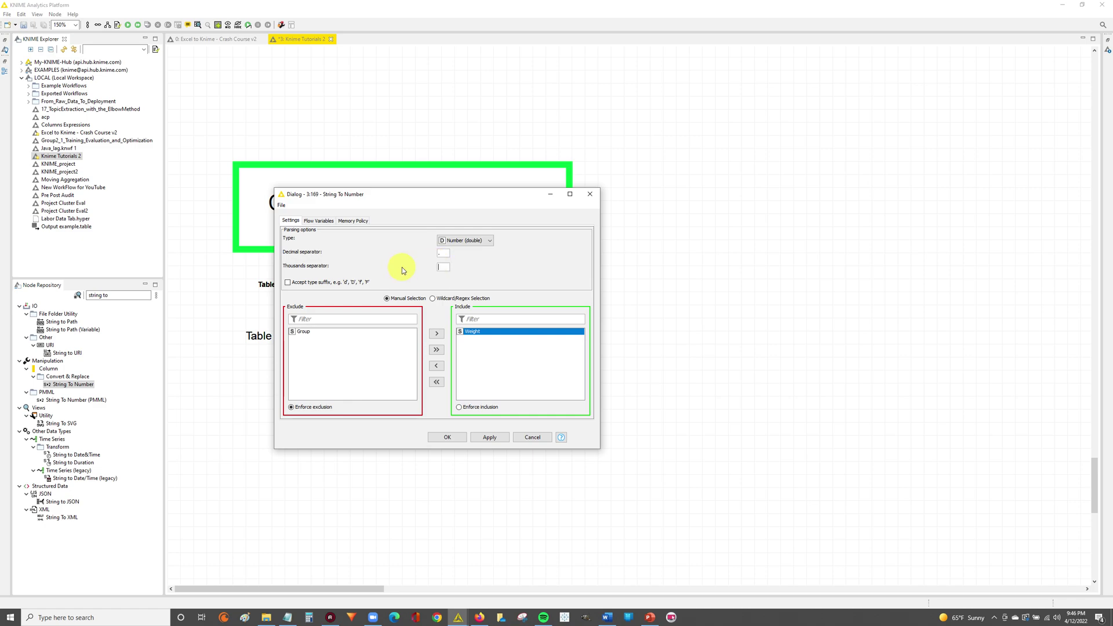
left_click(439, 253)
double_click(433, 254)
left_click(489, 437)
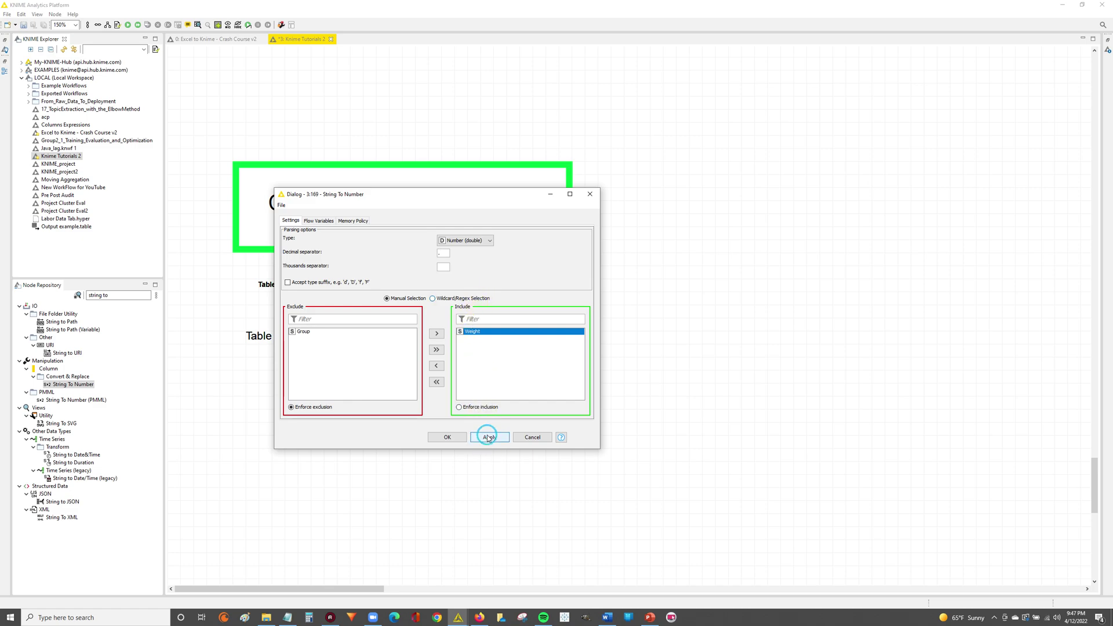
left_click(447, 438)
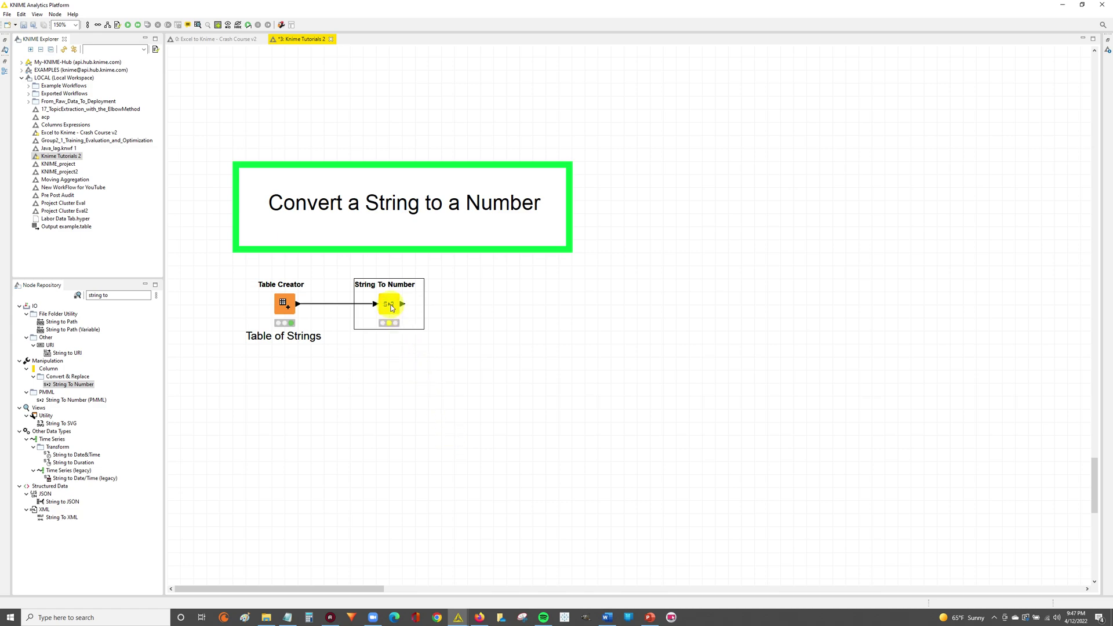
Step: Execute the String To Number node from its context menu until it shows success
right_click(391, 307)
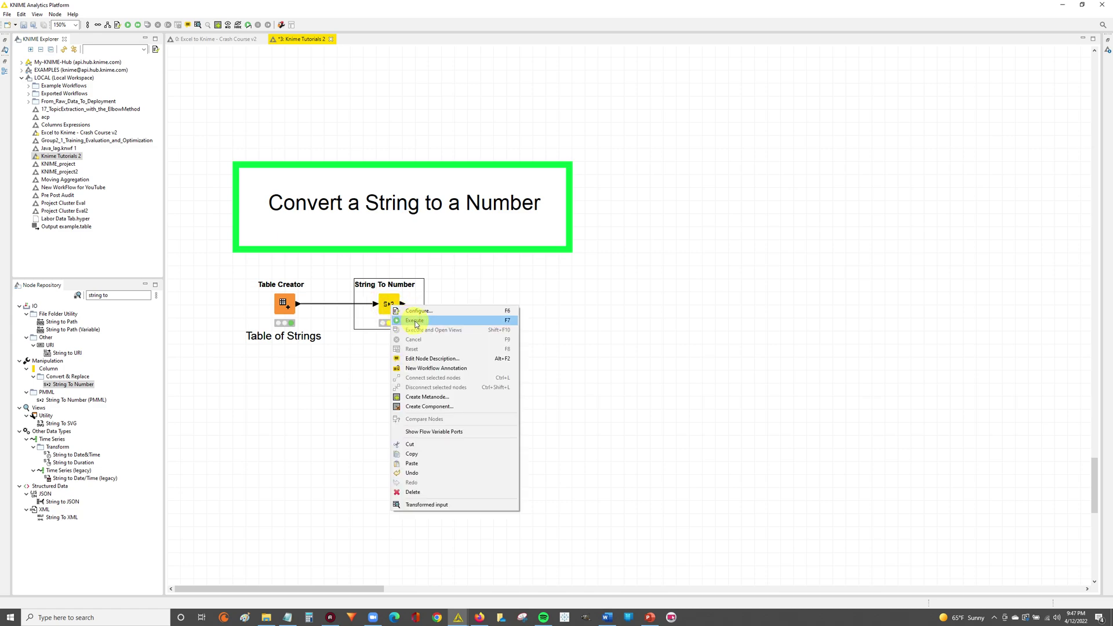
left_click(383, 300)
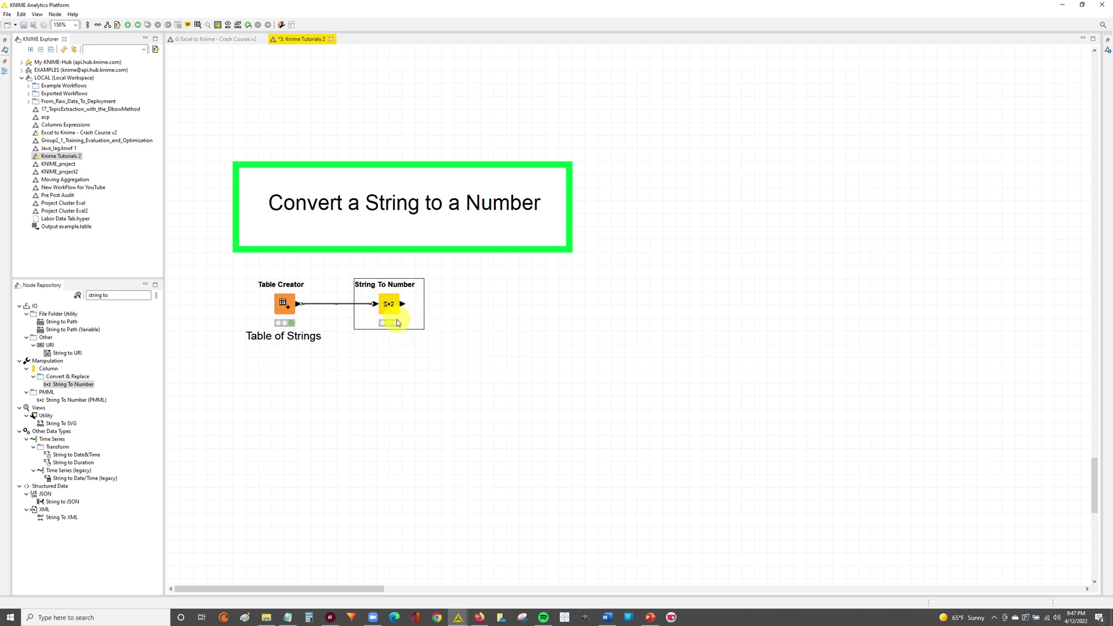
right_click(389, 306)
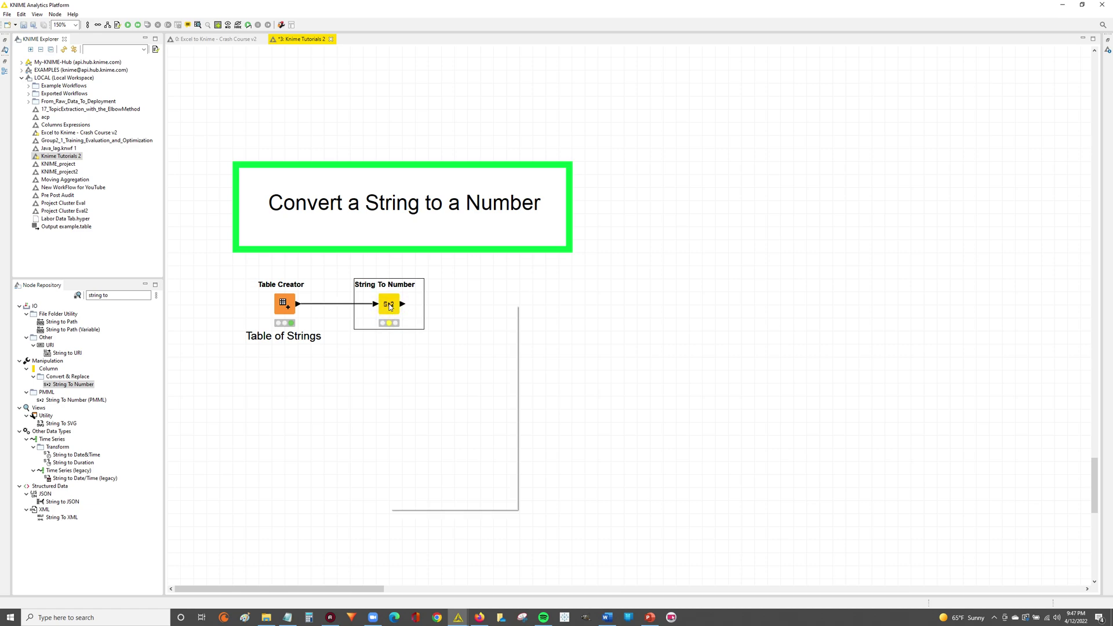
left_click(409, 318)
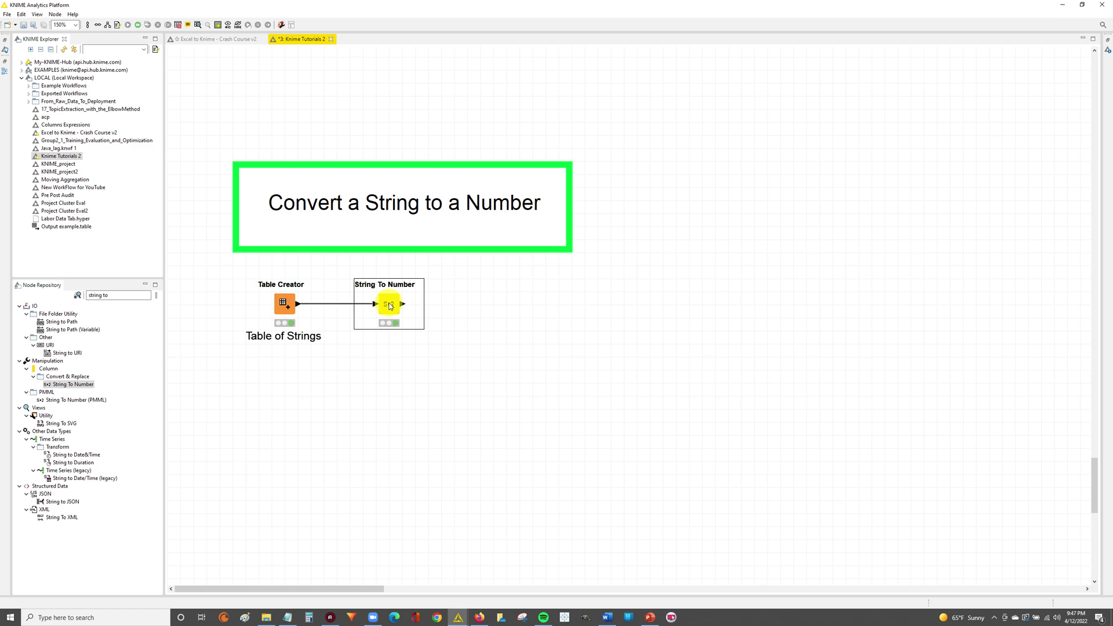
right_click(389, 306)
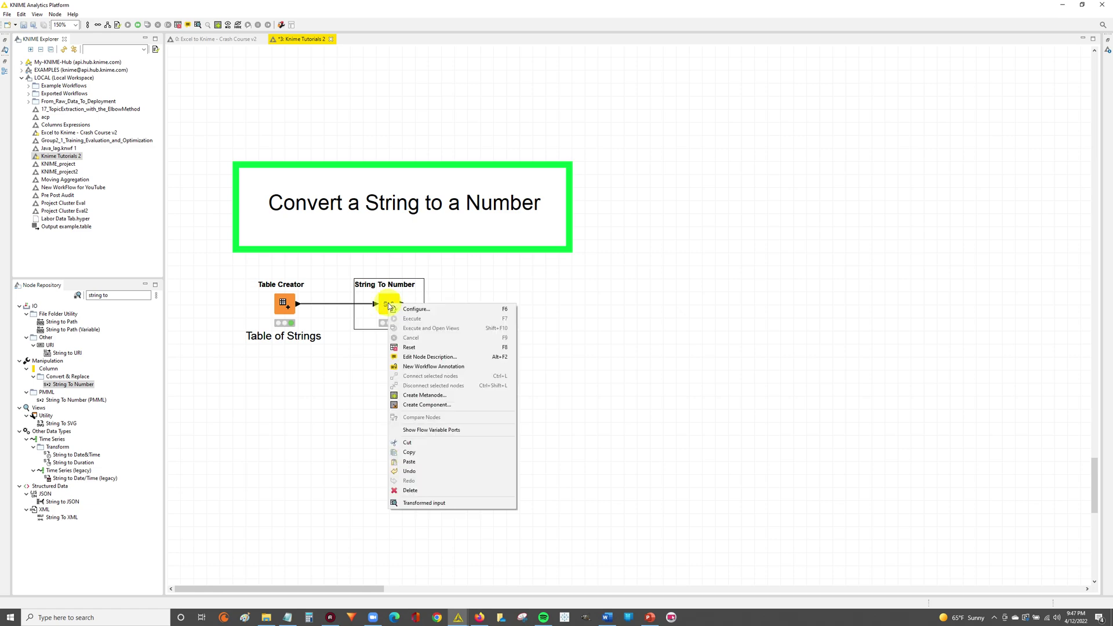
Step: Open the node's Transformed input table and set the View font size to 20
left_click(447, 503)
left_click(367, 167)
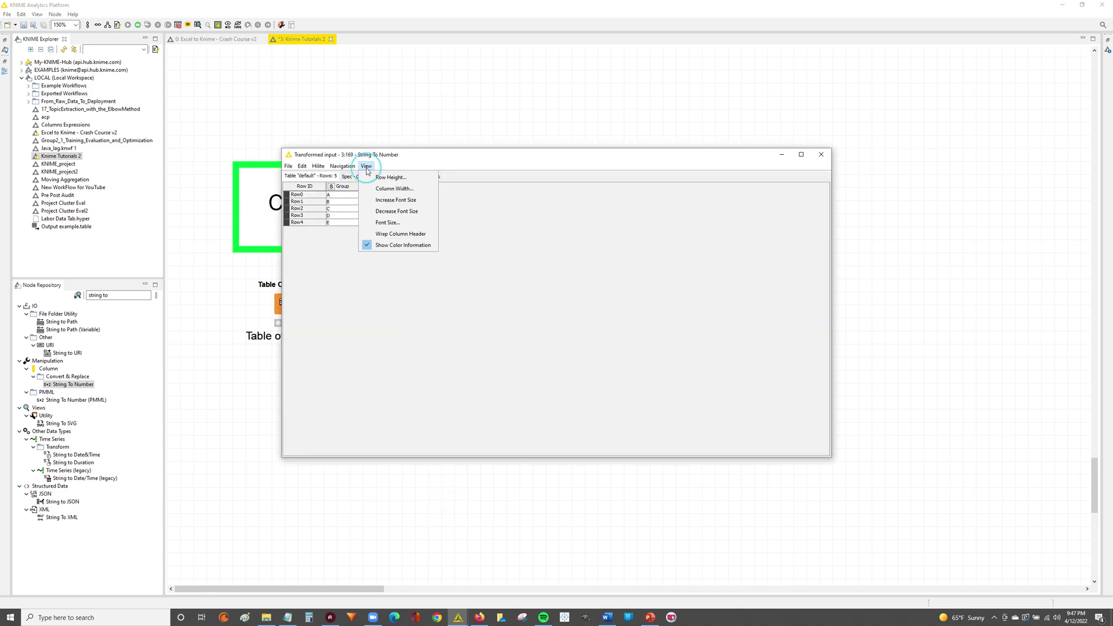
left_click(390, 223)
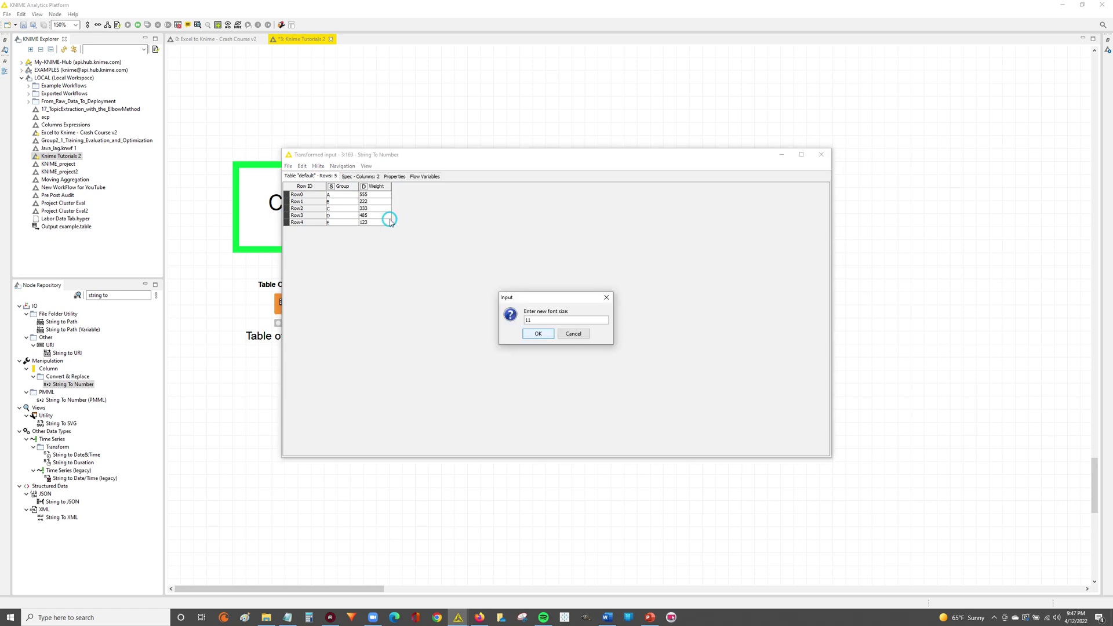
key("BackSpace")
key("BackSpace")
type("20")
key("Return")
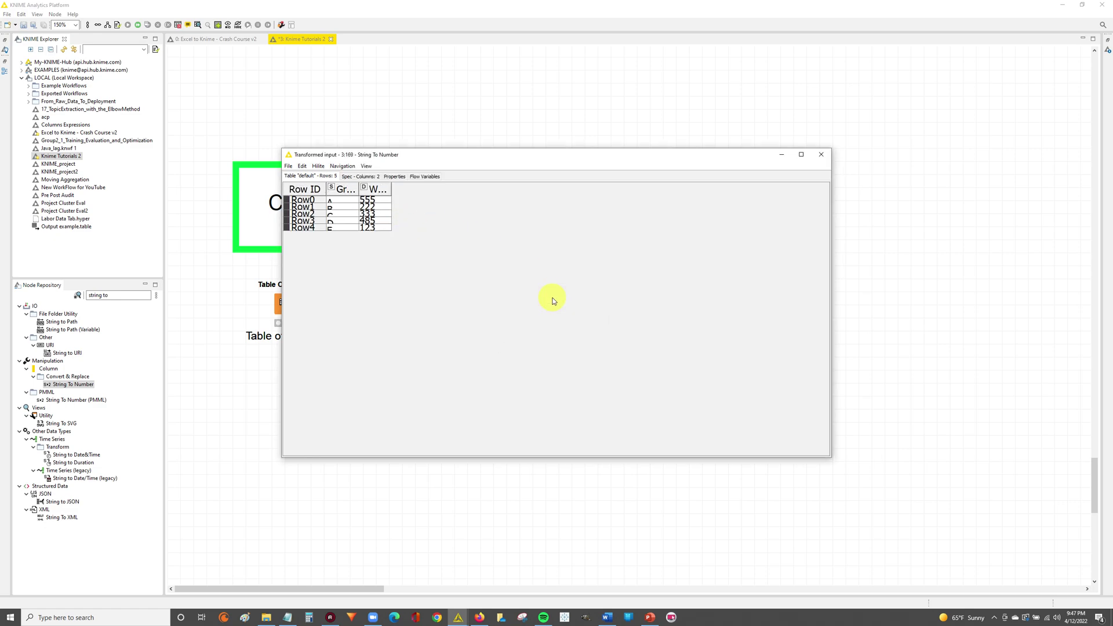
Step: Increase the font size further, shrink the window, and widen the Group column
left_click(366, 166)
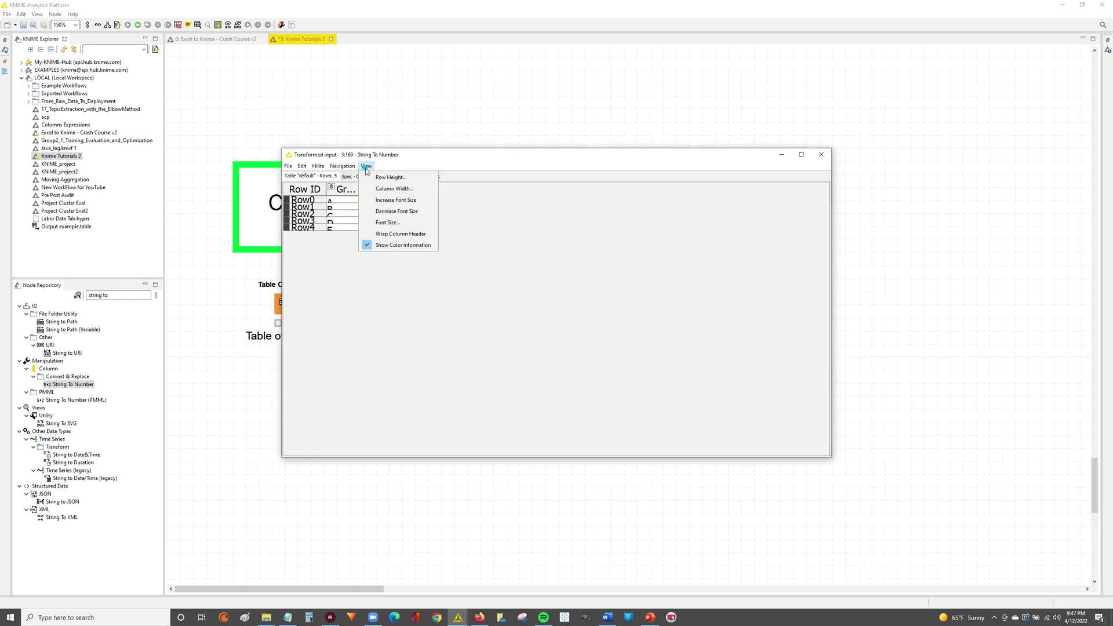
left_click(386, 199)
key("Return")
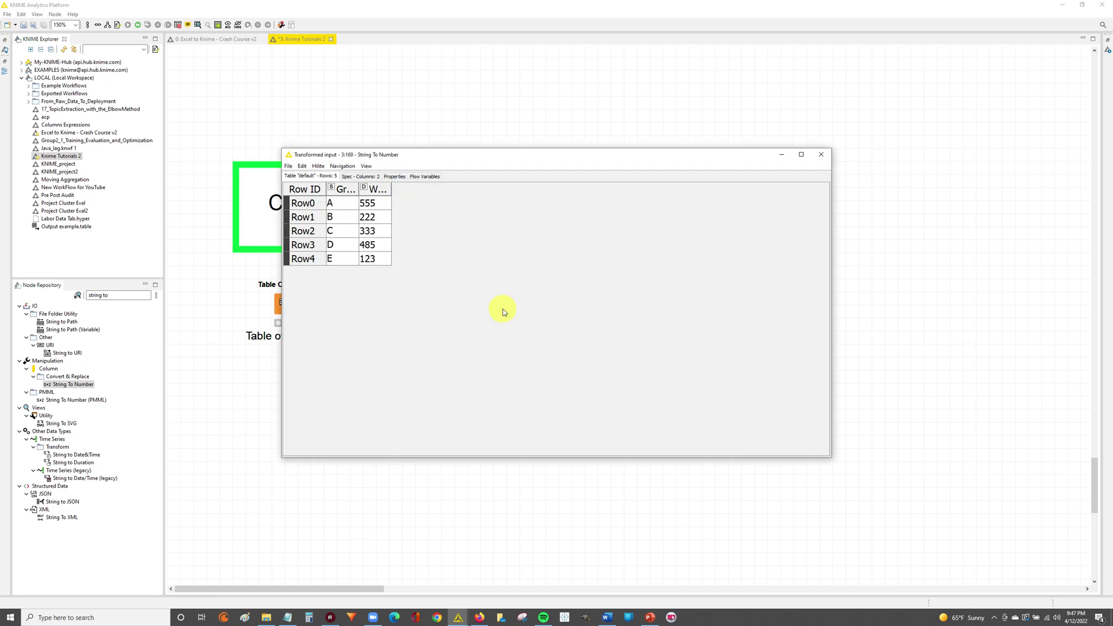
left_click_drag(830, 455, 538, 295)
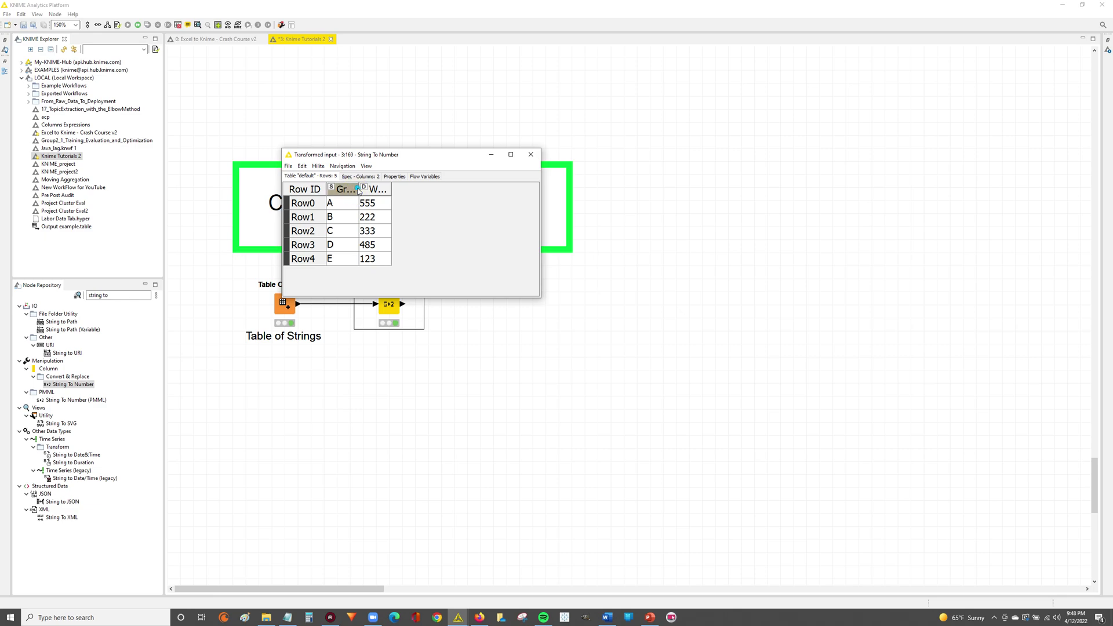
left_click_drag(357, 189, 483, 189)
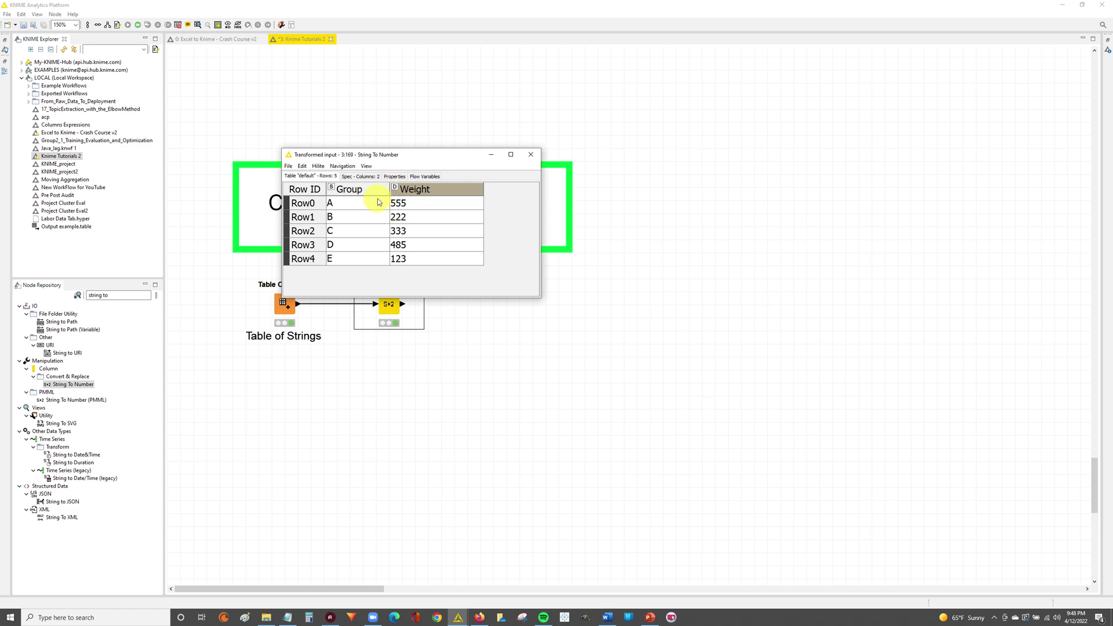
Step: Confirm in Spec - Columns that Weight is Number (double), then return to the Table tab
left_click(366, 177)
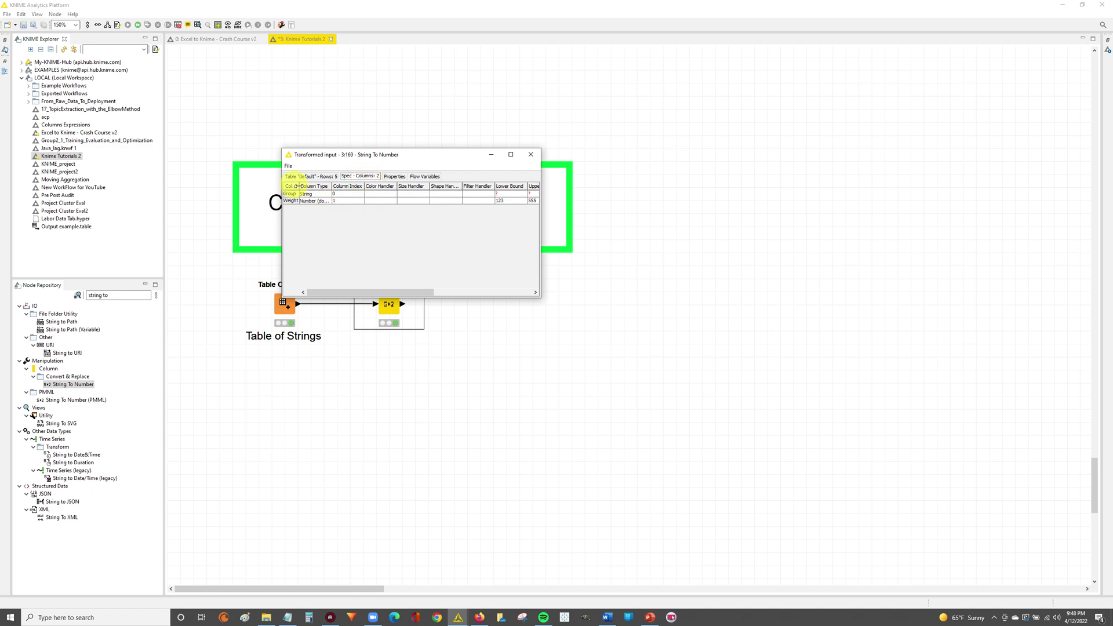
left_click_drag(300, 188, 430, 186)
left_click(348, 199)
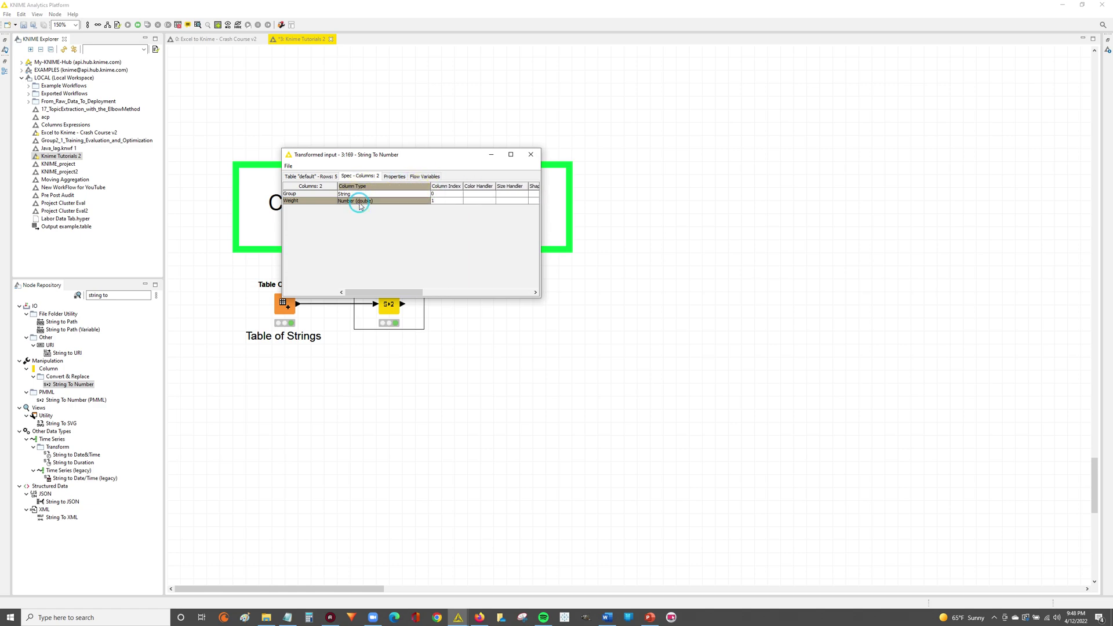
left_click(311, 176)
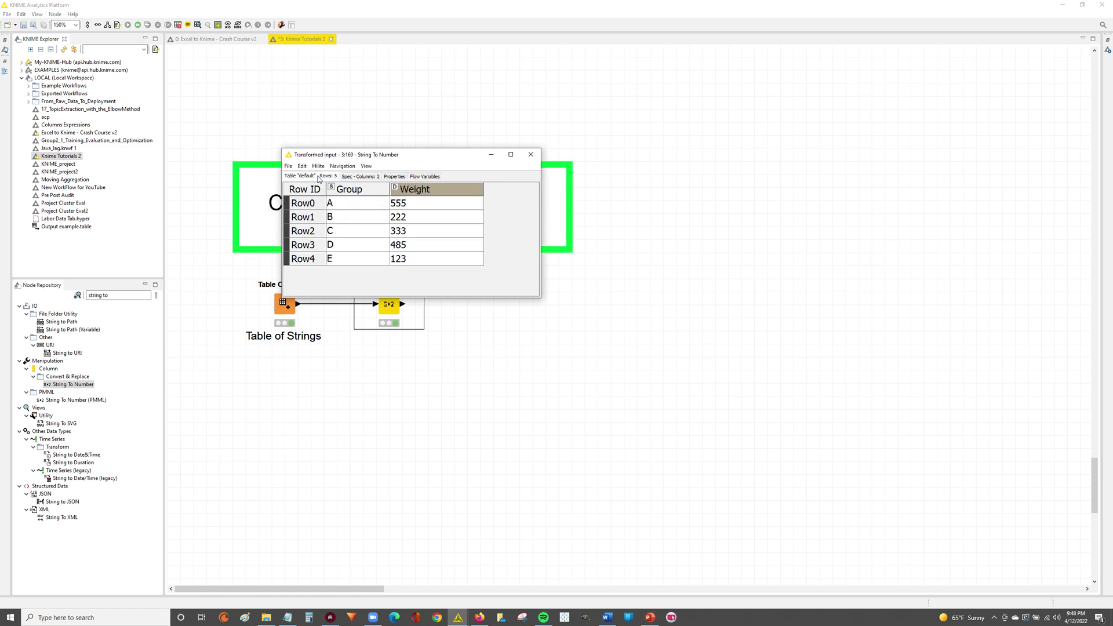
Step: Select rows Row0 to Row4, then resize the table window and place it beside String To Number
left_click_drag(405, 207, 412, 256)
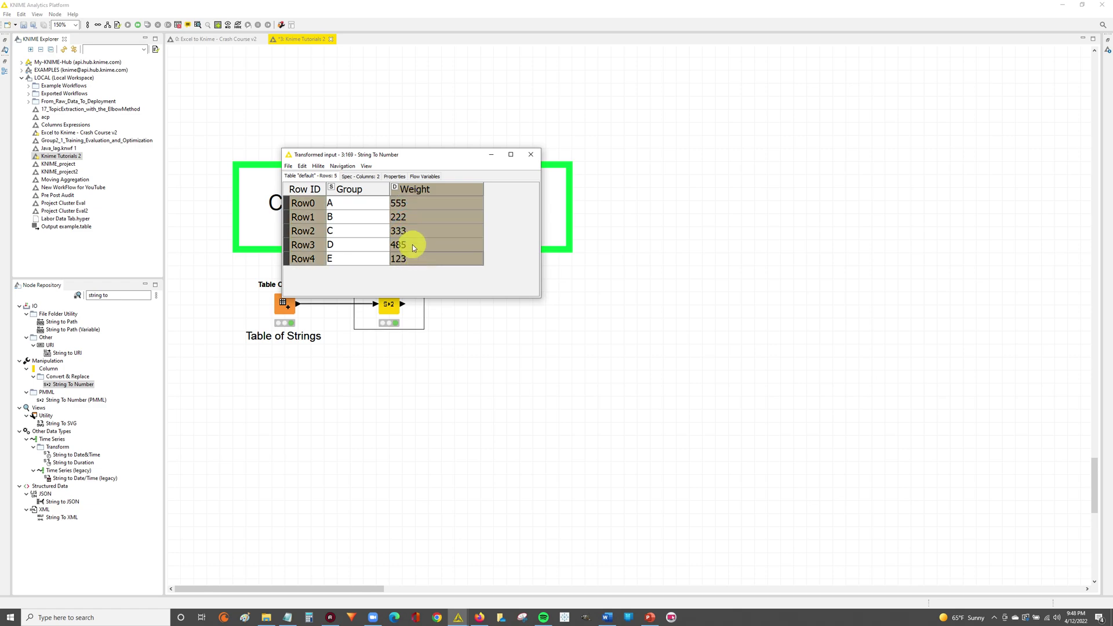
left_click_drag(413, 211, 414, 256)
left_click_drag(413, 152, 475, 344)
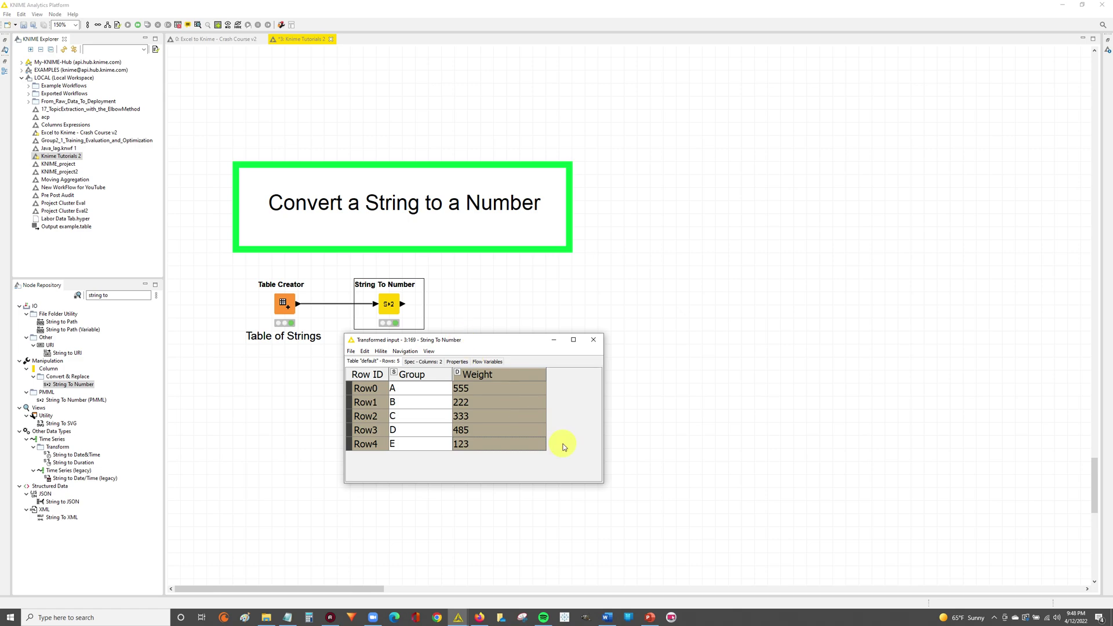
left_click_drag(601, 482, 596, 470)
left_click_drag(503, 346, 585, 291)
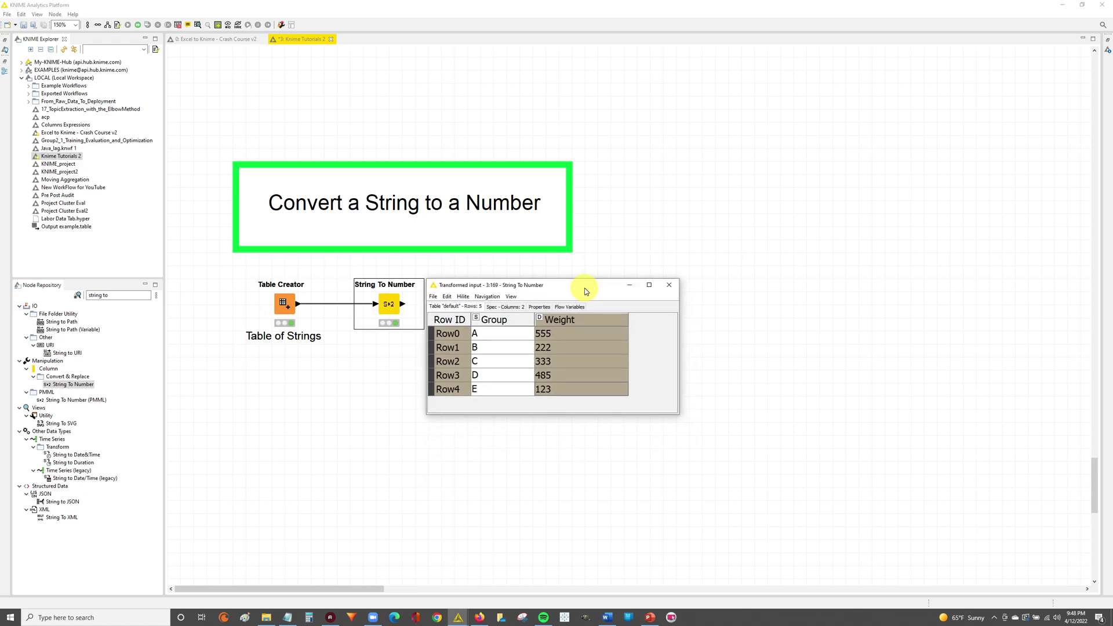